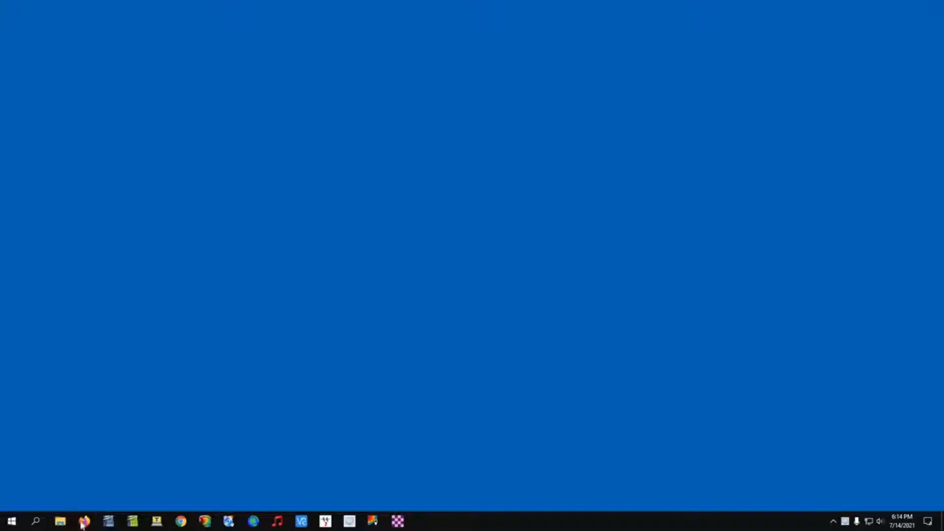
Step: Open Firefox, search Google for "vara fm" and open the EA5HVK Weak signals Software site
{"action": "left_click", "coordinate": [83, 522]}
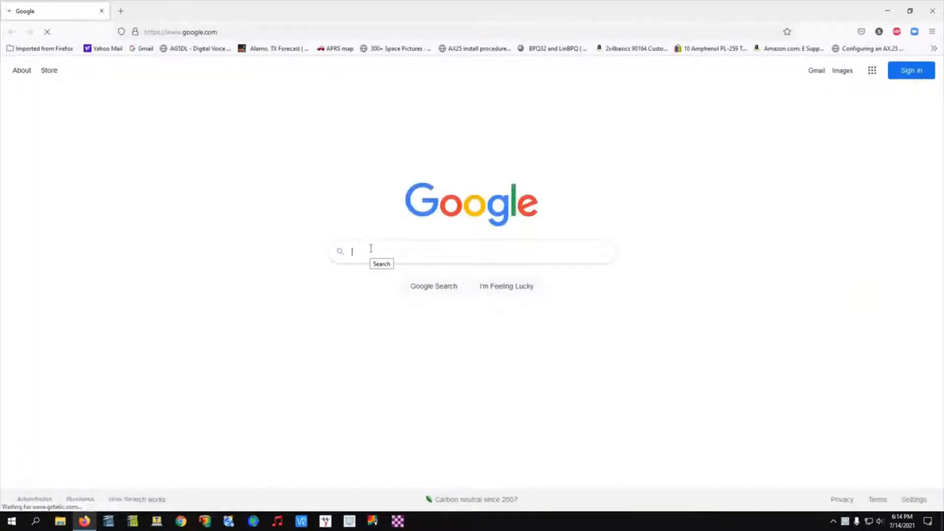
{"action": "type", "text": "va"}
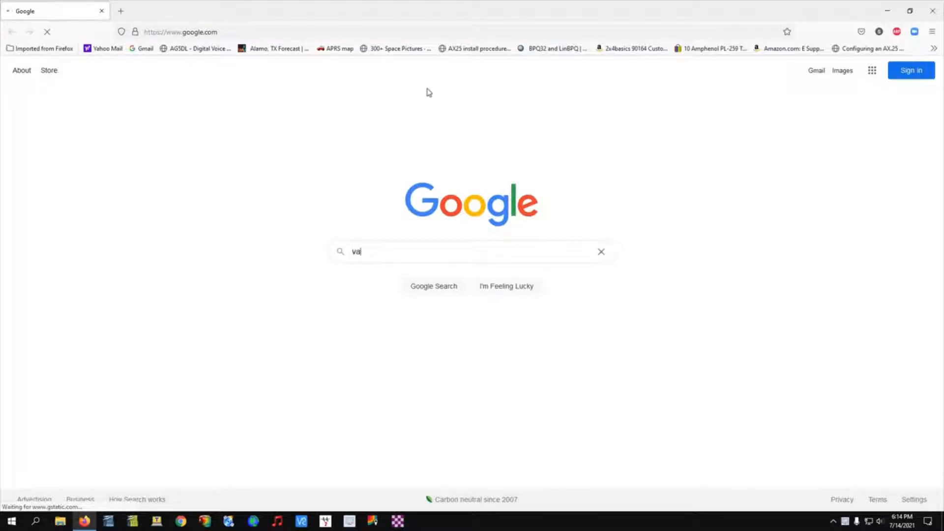
{"action": "type", "text": "ra f"}
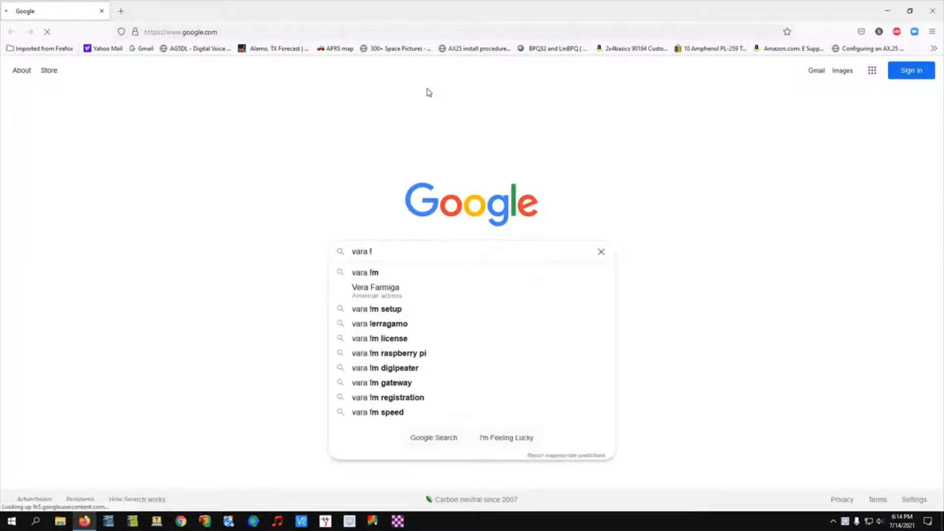
{"action": "type", "text": "m"}
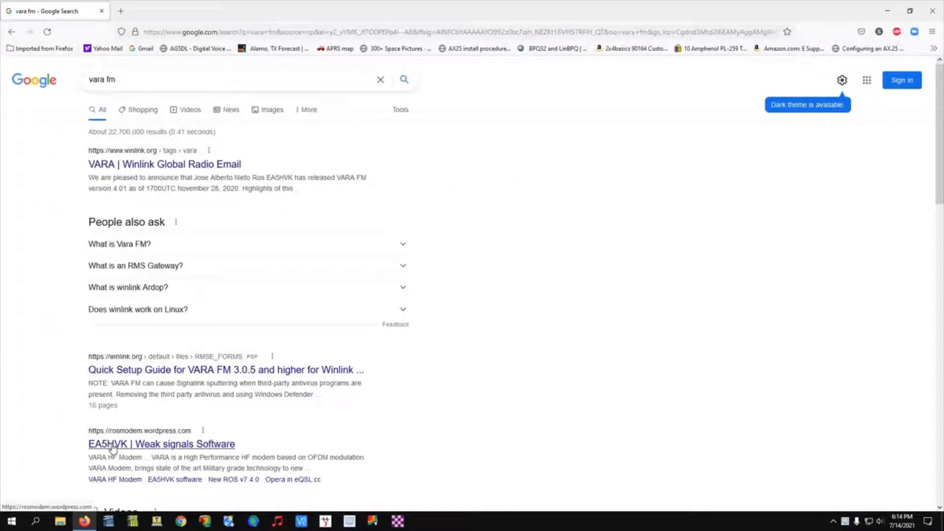
{"action": "left_click", "coordinate": [131, 443]}
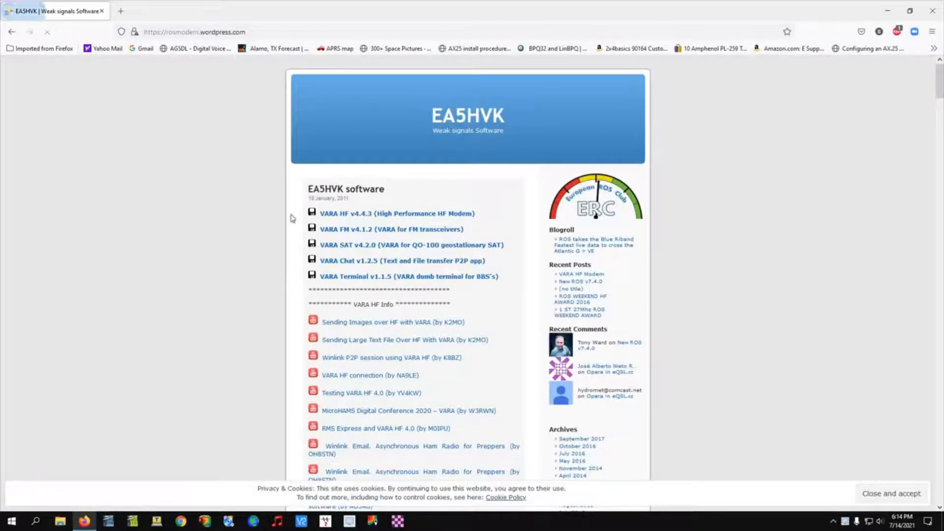
Step: Download VARA FM v4.1.2 Setup.zip from its MEGA page into the Downloads folder, accepting cookies, and close the browser
{"action": "left_click", "coordinate": [348, 232]}
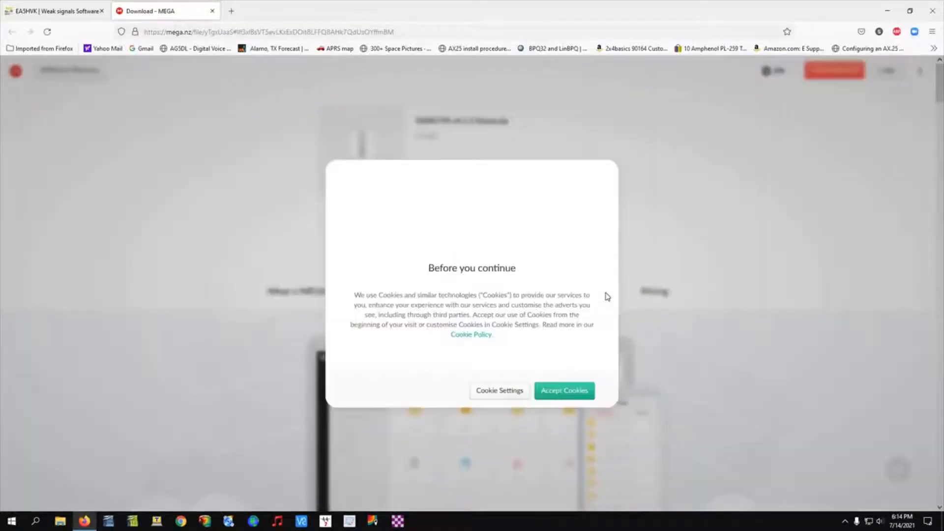
{"action": "left_click", "coordinate": [573, 391]}
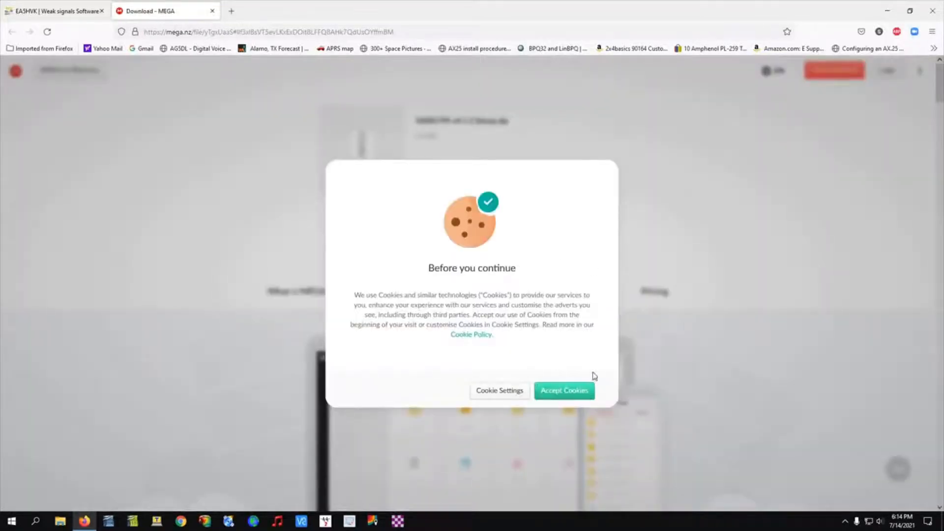
{"action": "left_click", "coordinate": [562, 214]}
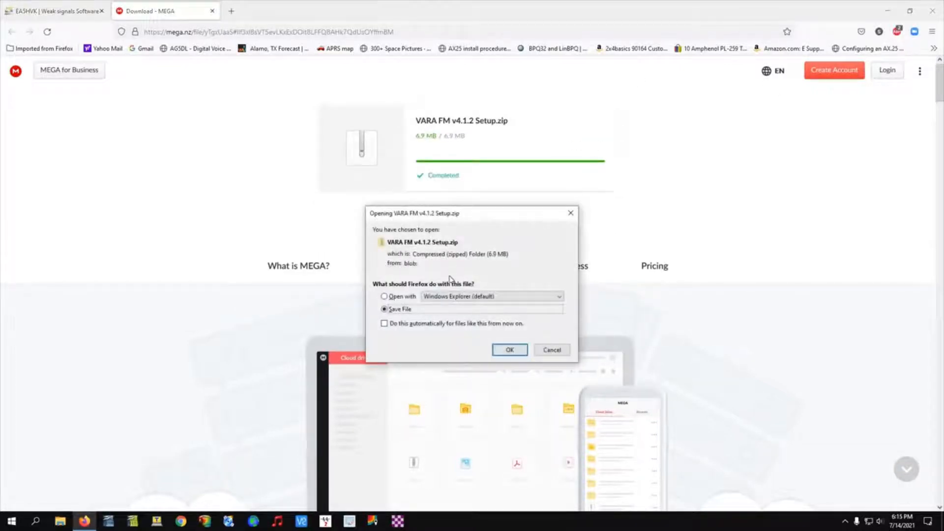
{"action": "left_click", "coordinate": [508, 349]}
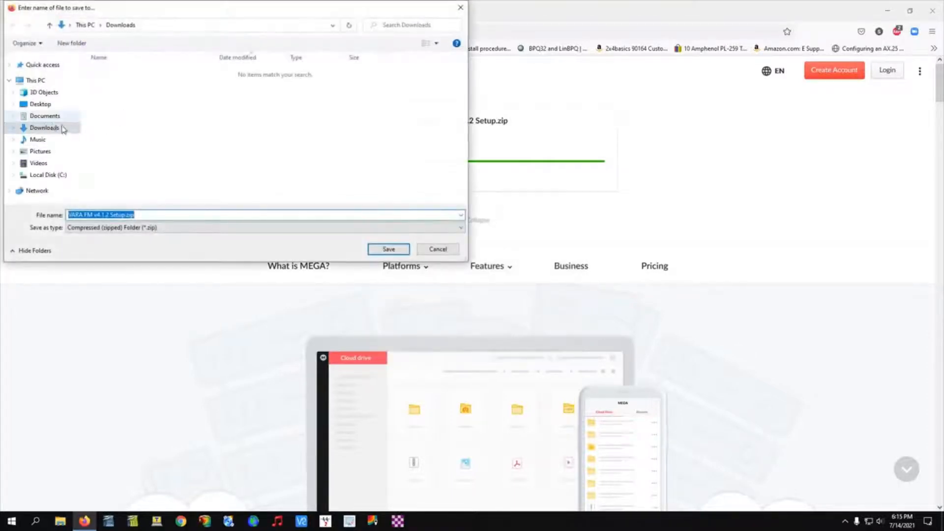
{"action": "left_click", "coordinate": [388, 249]}
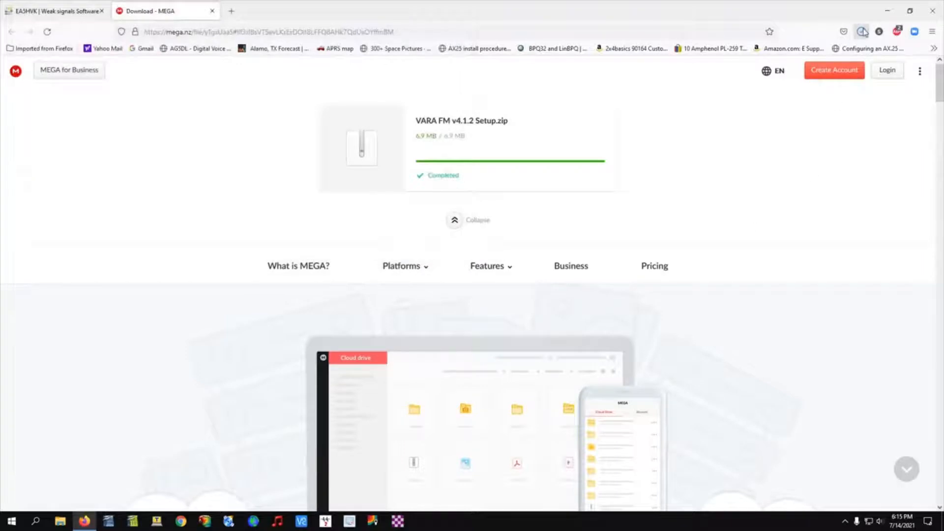
{"action": "left_click", "coordinate": [861, 31]}
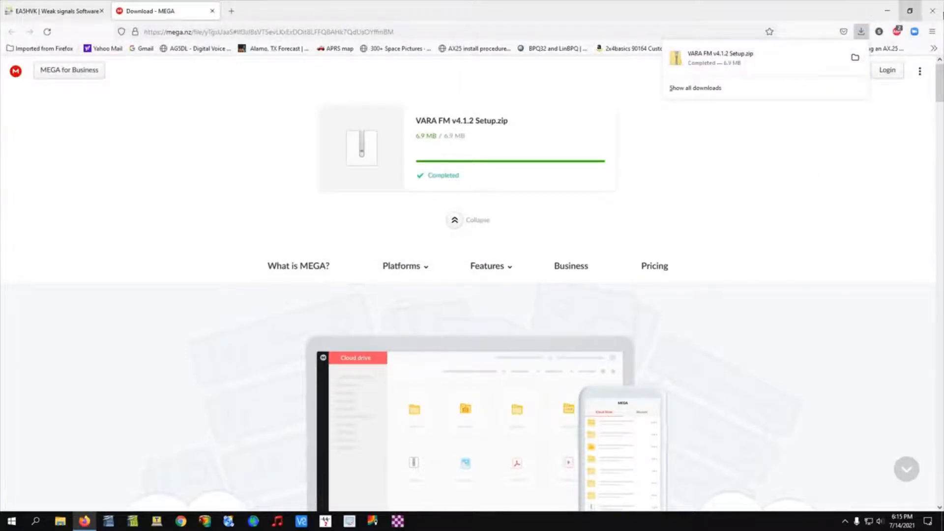
{"action": "left_click", "coordinate": [932, 11]}
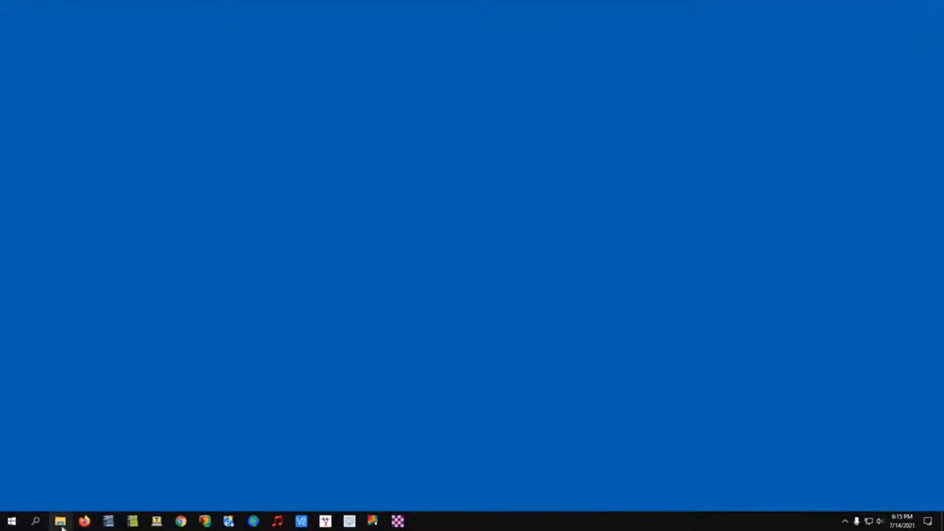
Step: In File Explorer, extract VARA FM v4.1.2 Setup.zip with 7-Zip directly into the Downloads folder
{"action": "left_click", "coordinate": [61, 524]}
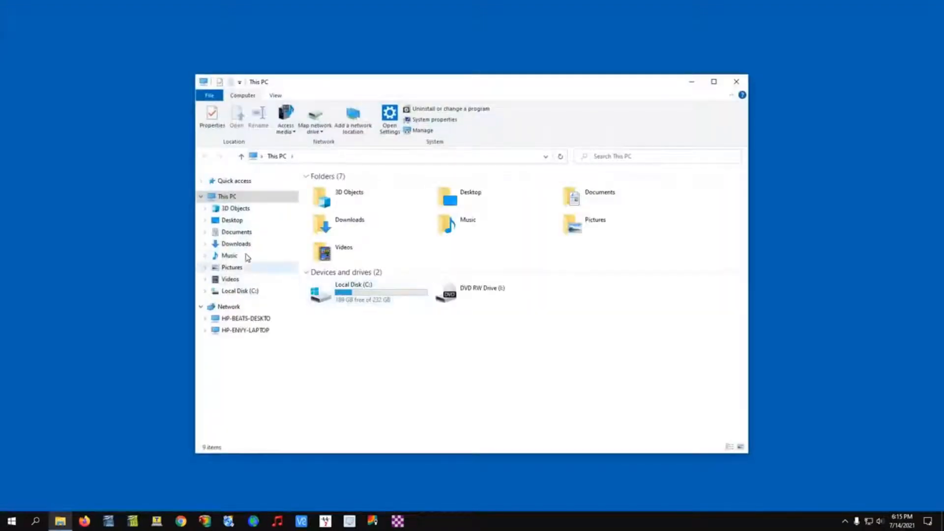
{"action": "left_click", "coordinate": [241, 246]}
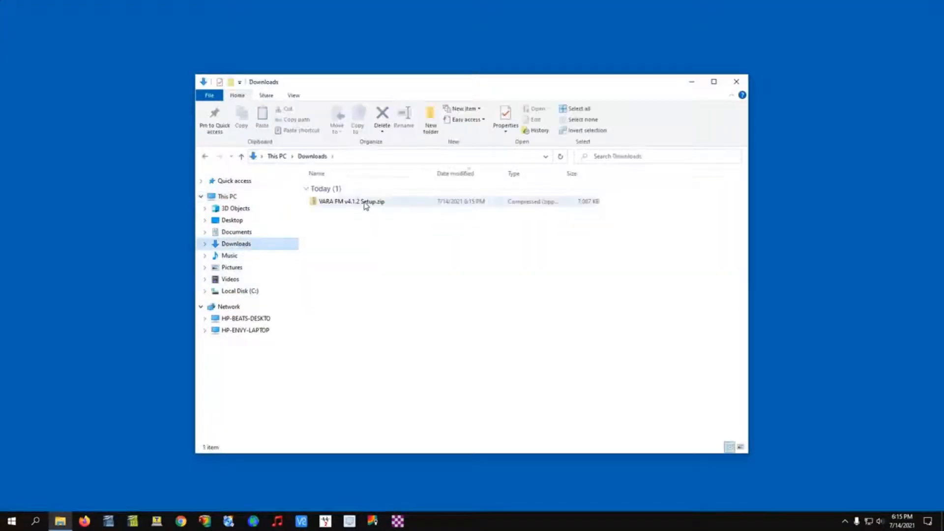
{"action": "left_click", "coordinate": [366, 204]}
{"action": "right_click", "coordinate": [365, 205]}
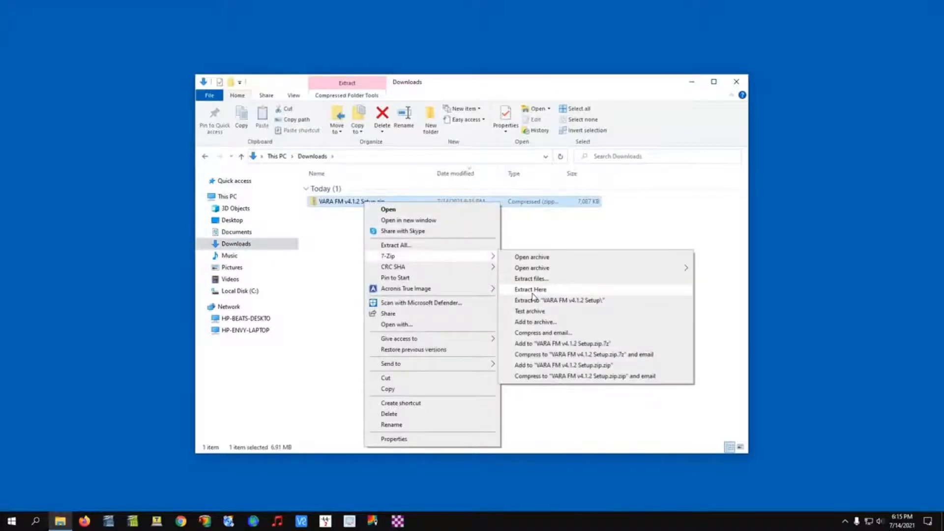
{"action": "left_click", "coordinate": [534, 291]}
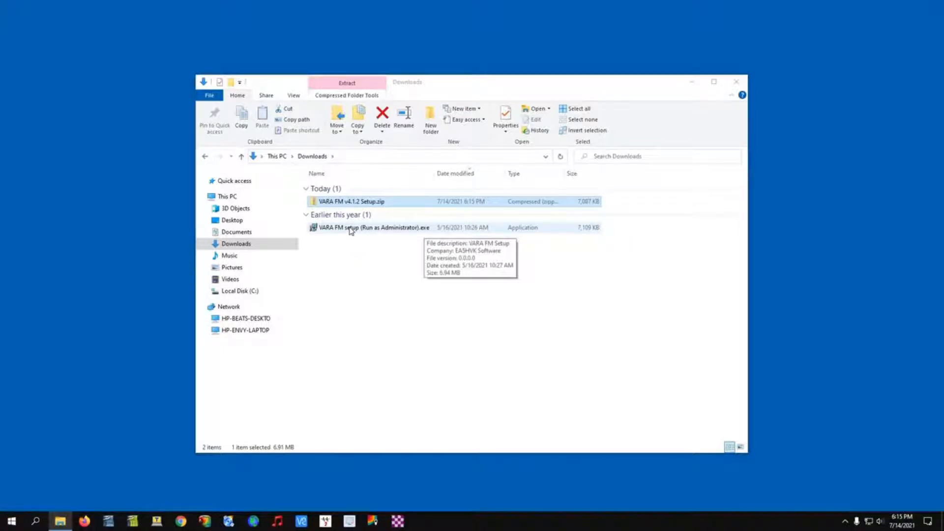
Step: Run the extracted VARA FM setup executable as administrator and accept its license agreement
{"action": "right_click", "coordinate": [351, 230]}
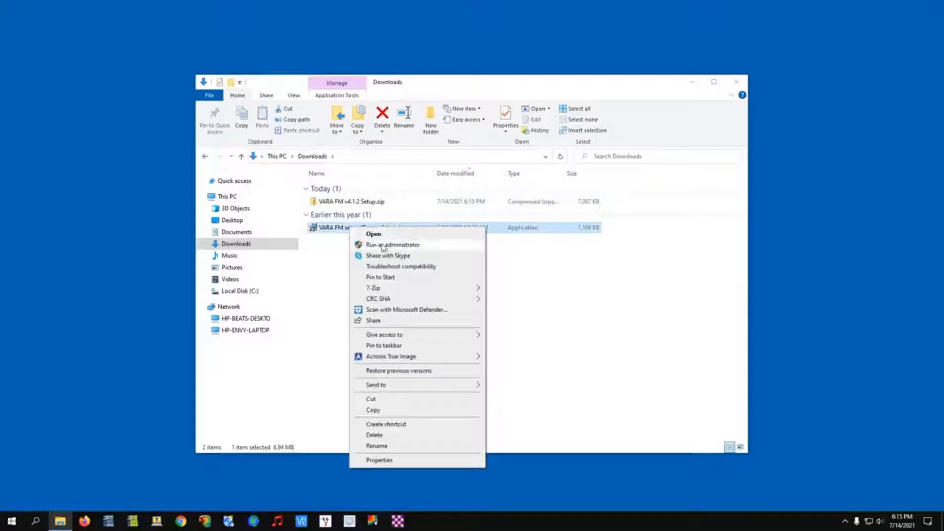
{"action": "left_click", "coordinate": [383, 244]}
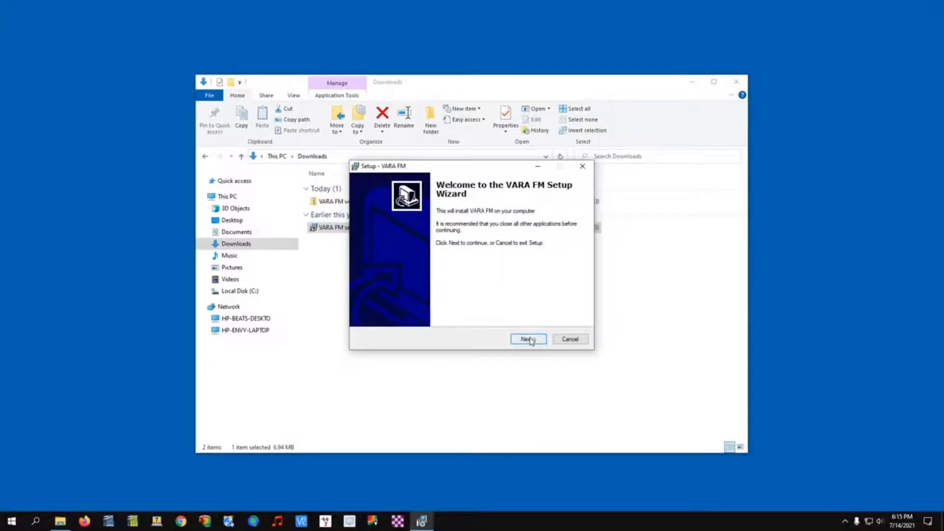
{"action": "left_click", "coordinate": [531, 340]}
{"action": "left_click", "coordinate": [394, 310]}
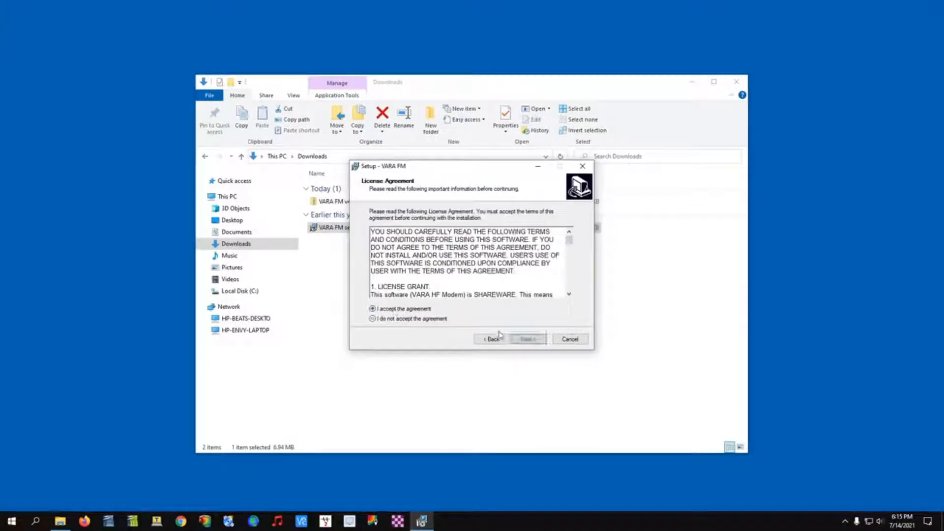
{"action": "left_click", "coordinate": [528, 338]}
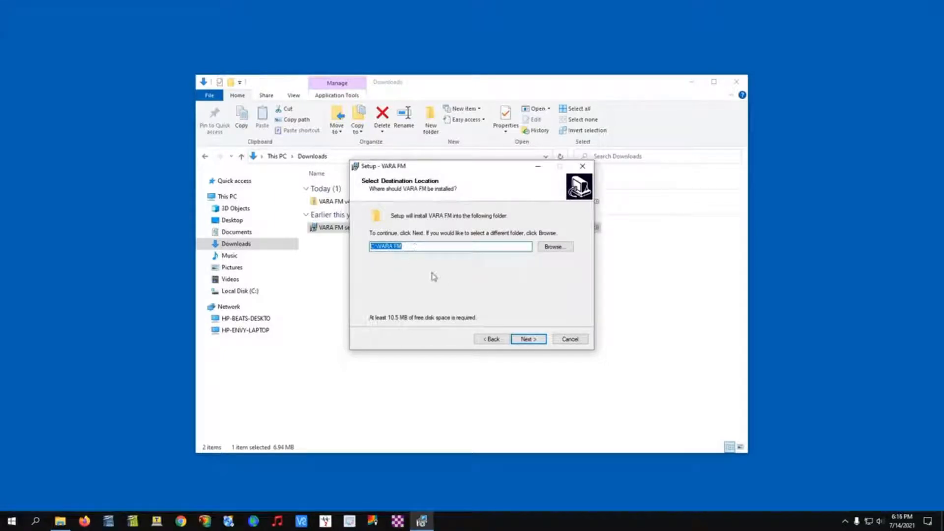
Step: Install VARA FM to C:\VARA FM without a desktop icon and finish the setup with the program launching
{"action": "left_click", "coordinate": [530, 341]}
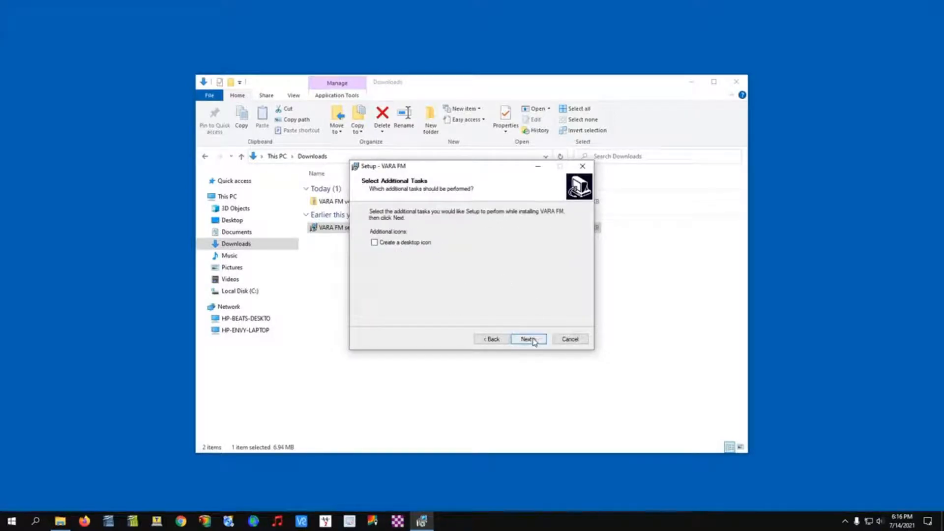
{"action": "left_click", "coordinate": [528, 339]}
{"action": "left_click", "coordinate": [528, 339]}
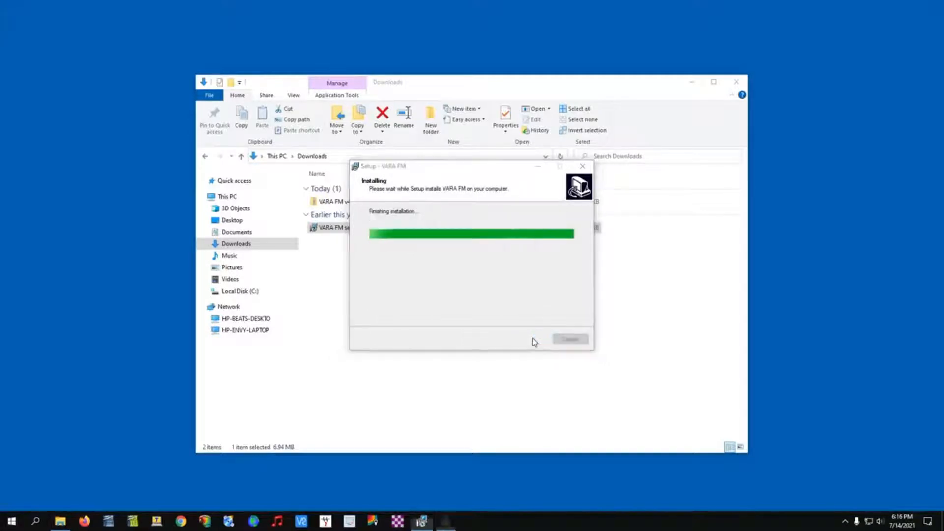
{"action": "left_click", "coordinate": [504, 293]}
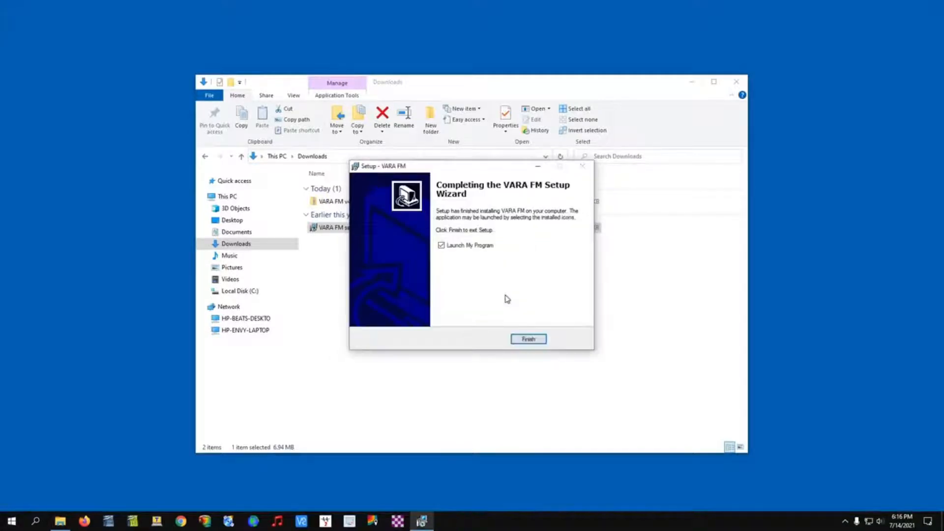
{"action": "left_click", "coordinate": [737, 82]}
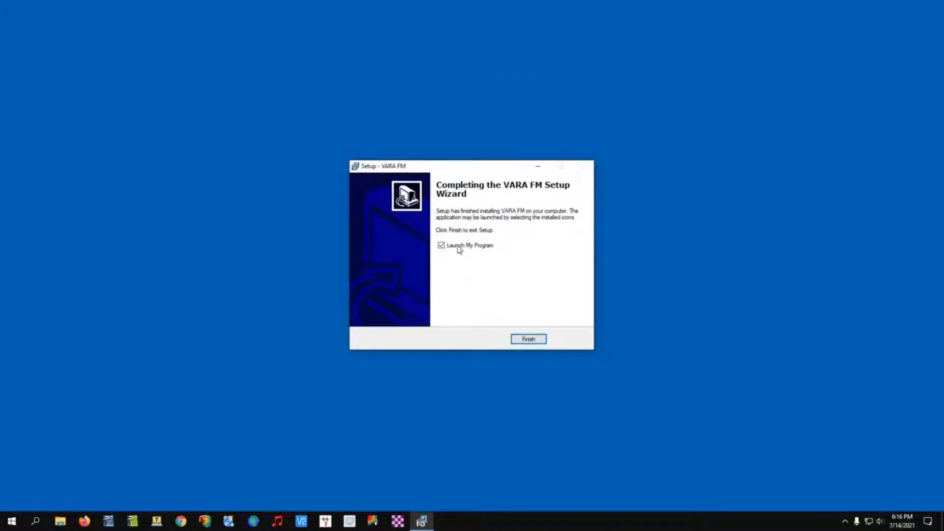
{"action": "left_click", "coordinate": [534, 340]}
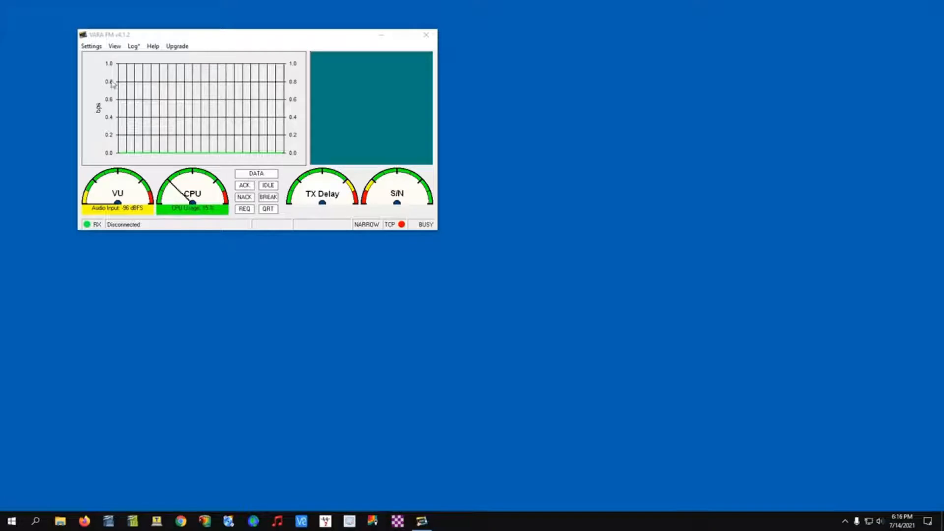
Step: In VARA Setup, enter the station callsign in the first license row and set Retries to 3
{"action": "left_click", "coordinate": [91, 46]}
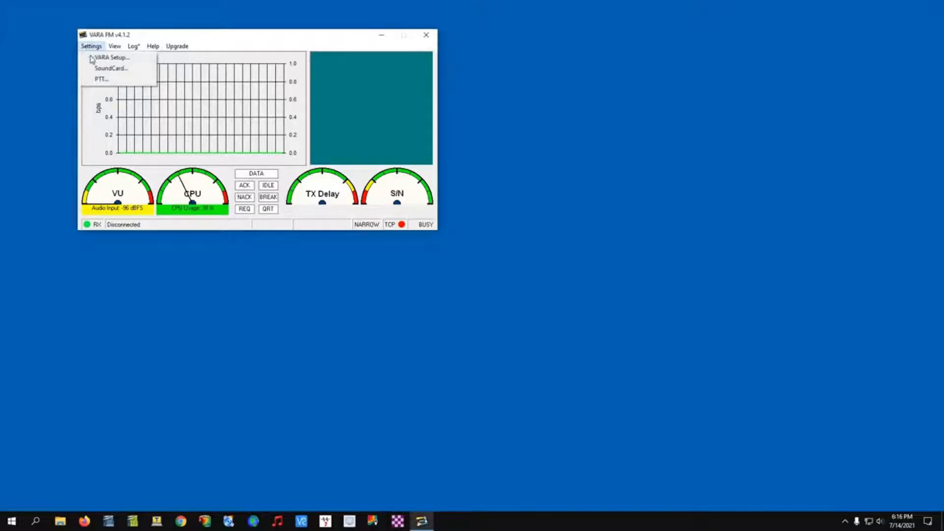
{"action": "left_click", "coordinate": [92, 58]}
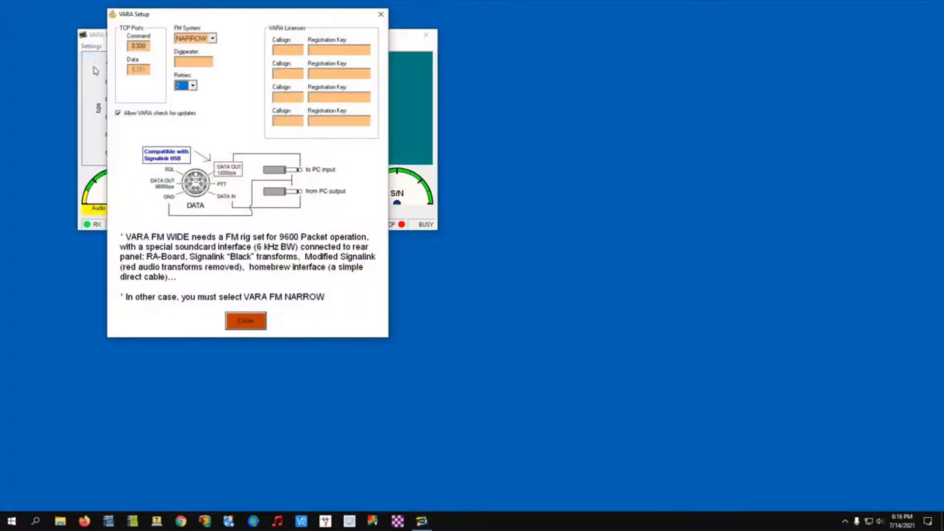
{"action": "left_click", "coordinate": [286, 48]}
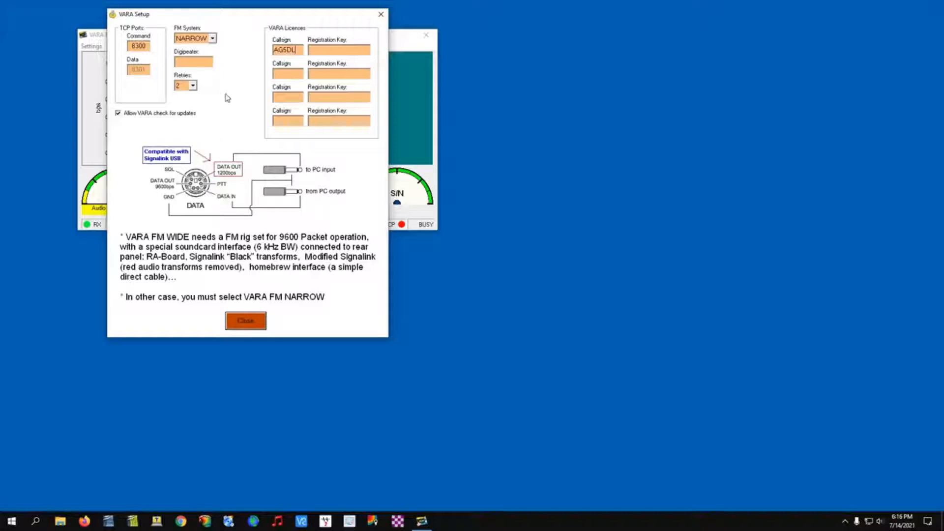
{"action": "left_click", "coordinate": [193, 86]}
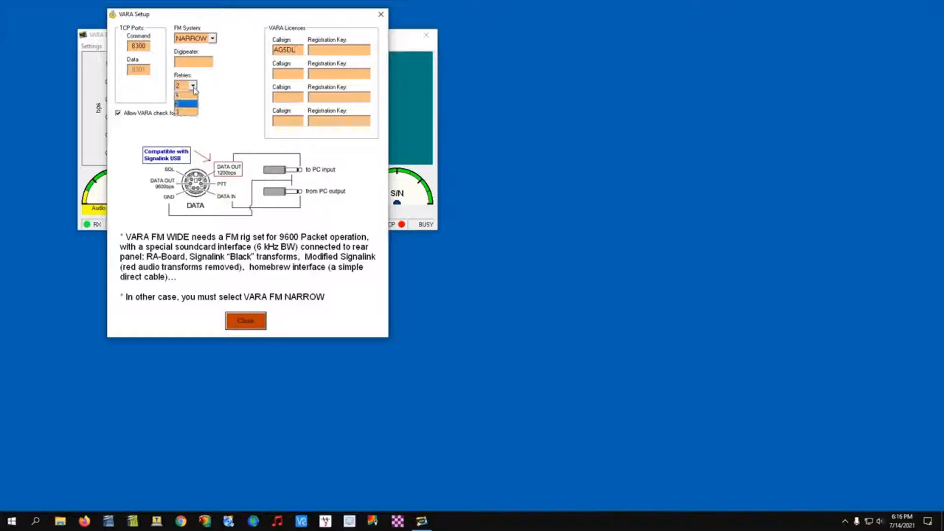
{"action": "left_click", "coordinate": [189, 112]}
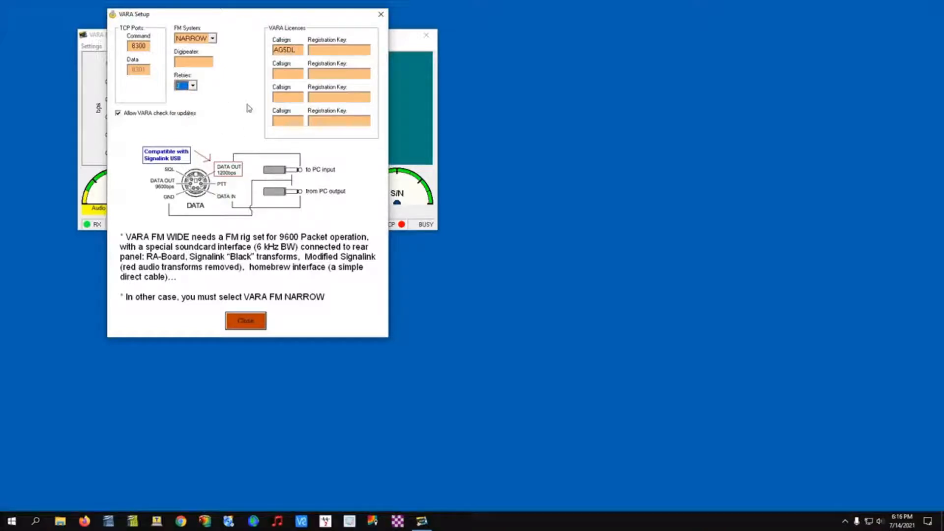
Step: Set the FM System to WIDE and enter the station callsign as the digipeater
{"action": "left_click", "coordinate": [213, 39]}
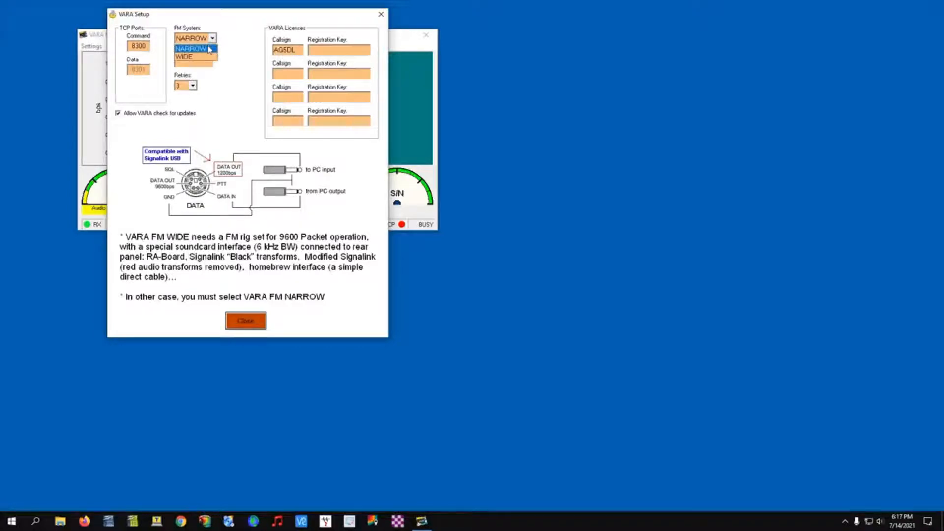
{"action": "left_click", "coordinate": [209, 50]}
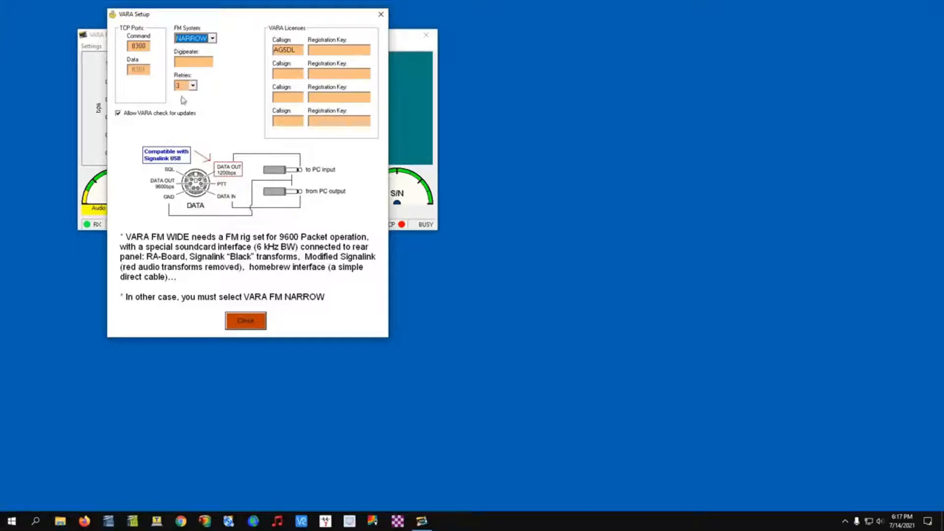
{"action": "left_click", "coordinate": [212, 39]}
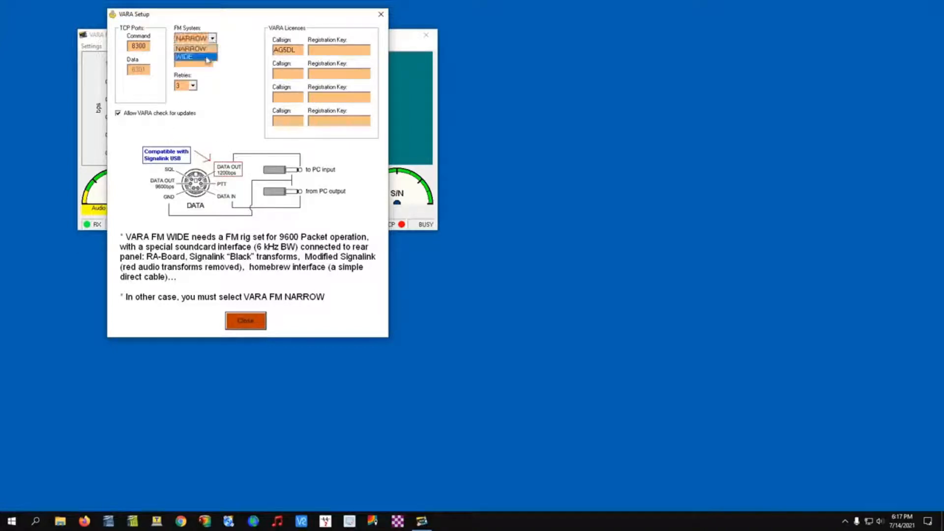
{"action": "left_click", "coordinate": [206, 58]}
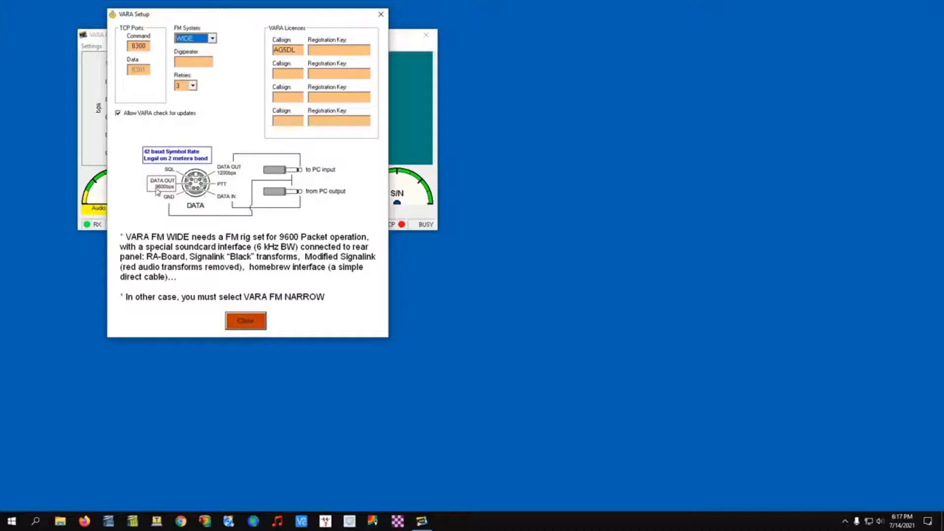
{"action": "mouse_move", "coordinate": [165, 187]}
{"action": "left_click", "coordinate": [187, 64]}
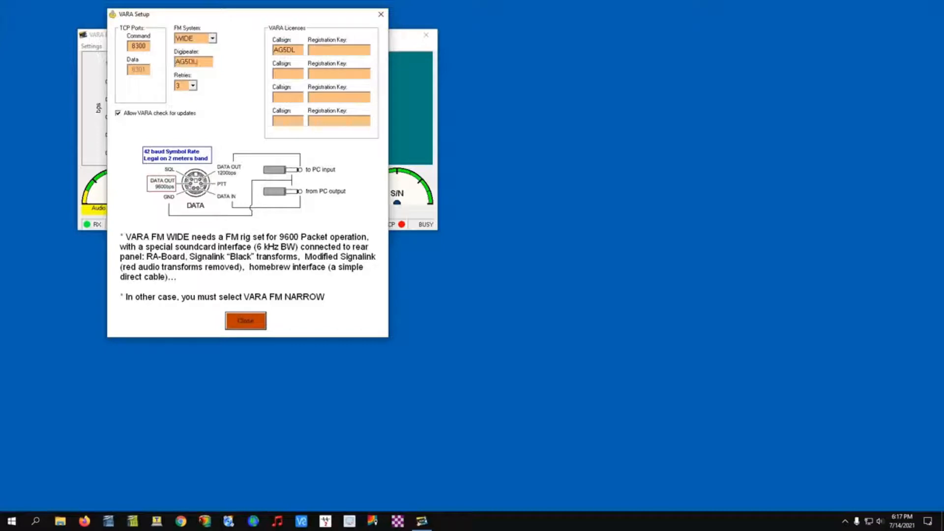
Step: Complete the digipeater callsign with the suffix -2 and close VARA Setup
{"action": "type", "text": "2"}
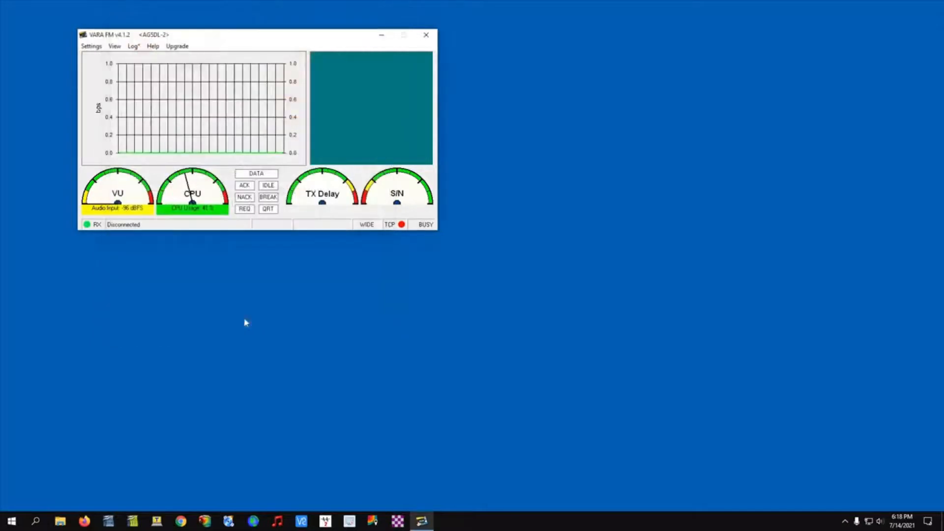
{"action": "left_click", "coordinate": [245, 320]}
Step: In the SoundCard settings, set both the device input and device output to DRA PnP (USB PnP Sound Device)
{"action": "left_click", "coordinate": [89, 47]}
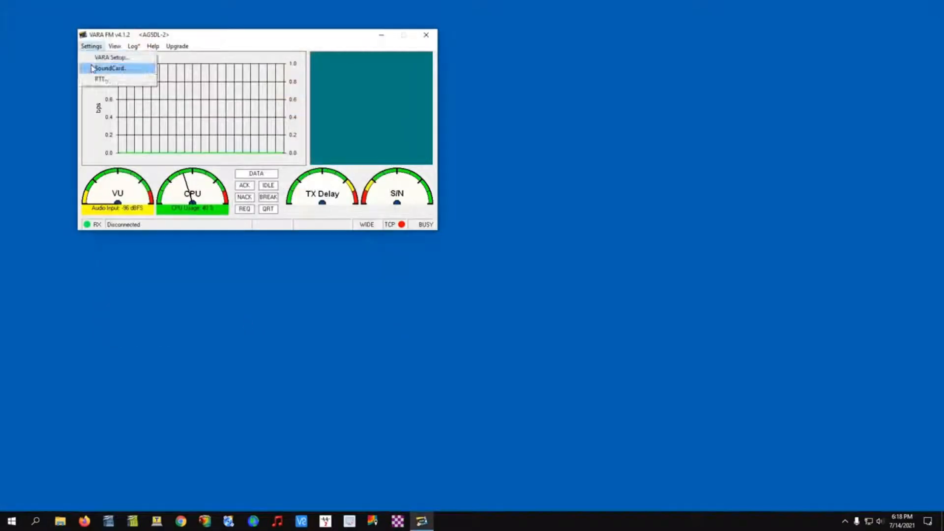
{"action": "left_click", "coordinate": [93, 68]}
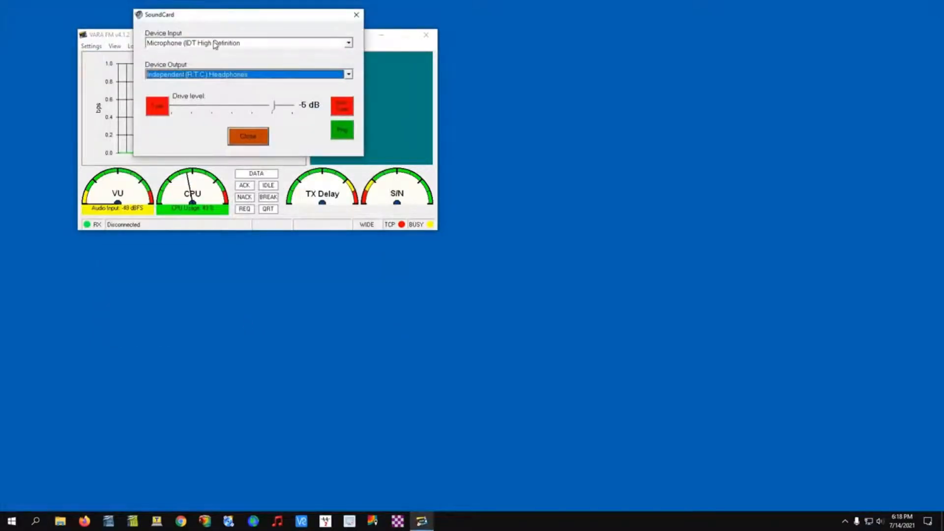
{"action": "left_click", "coordinate": [246, 44]}
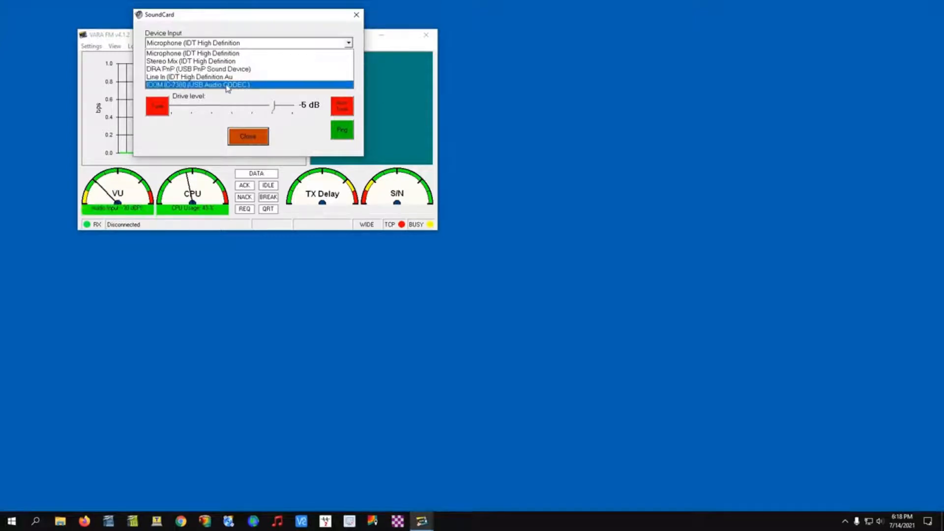
{"action": "left_click", "coordinate": [164, 69]}
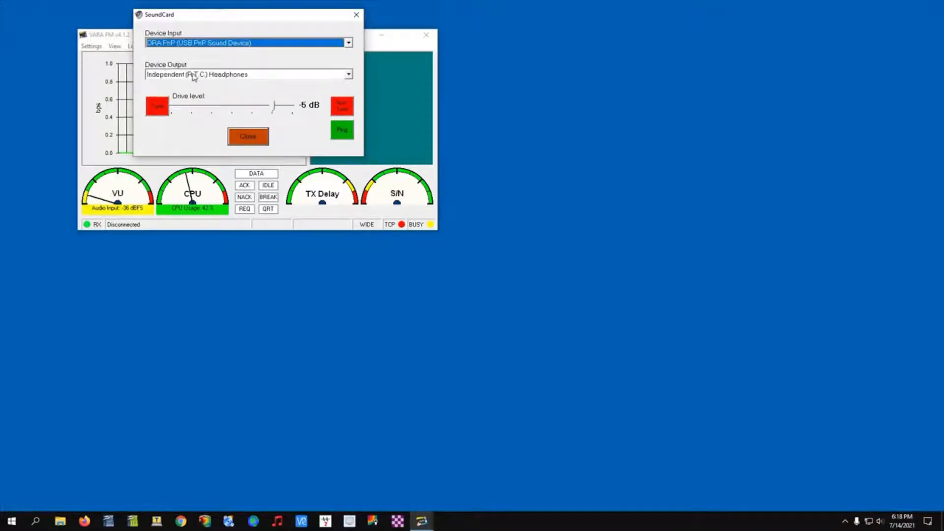
{"action": "left_click", "coordinate": [196, 76]}
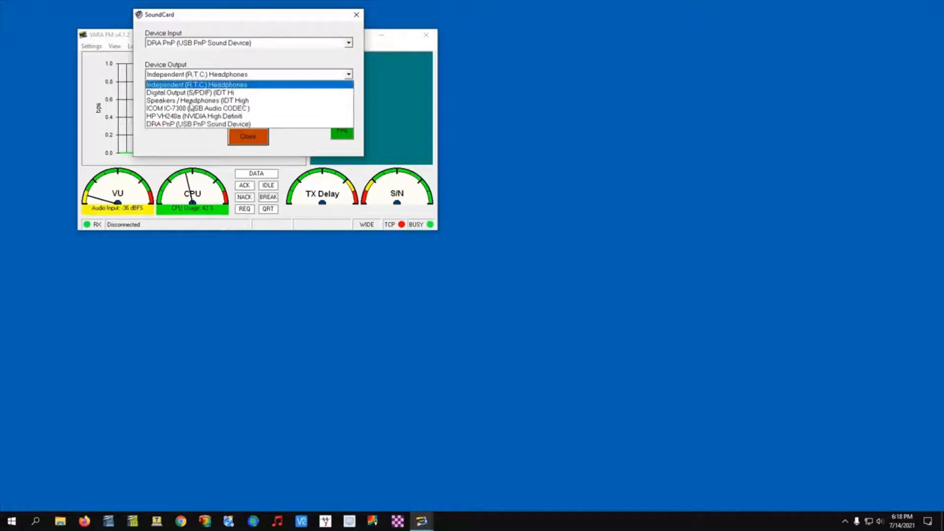
{"action": "left_click", "coordinate": [189, 124]}
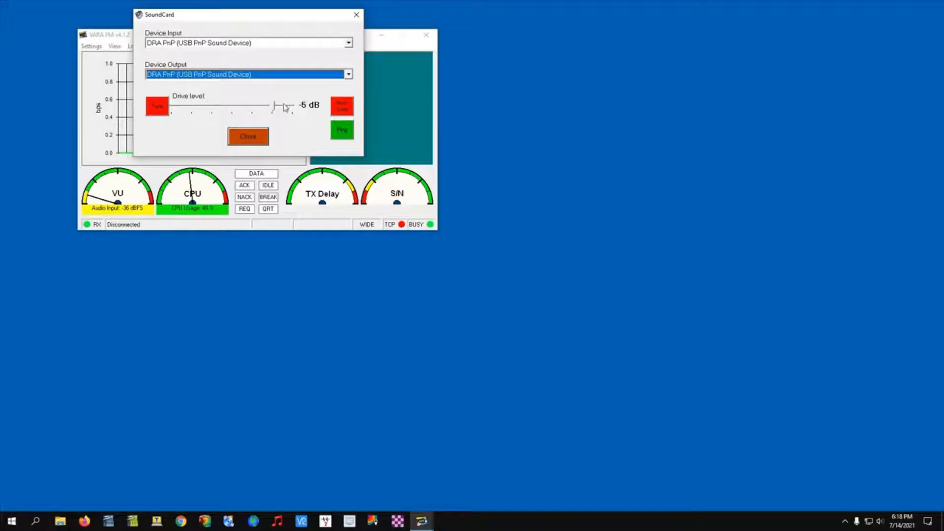
{"action": "left_click", "coordinate": [248, 137]}
Step: Set VARA FM's PTT method to RA-Board and close the PTT settings
{"action": "left_click", "coordinate": [91, 46]}
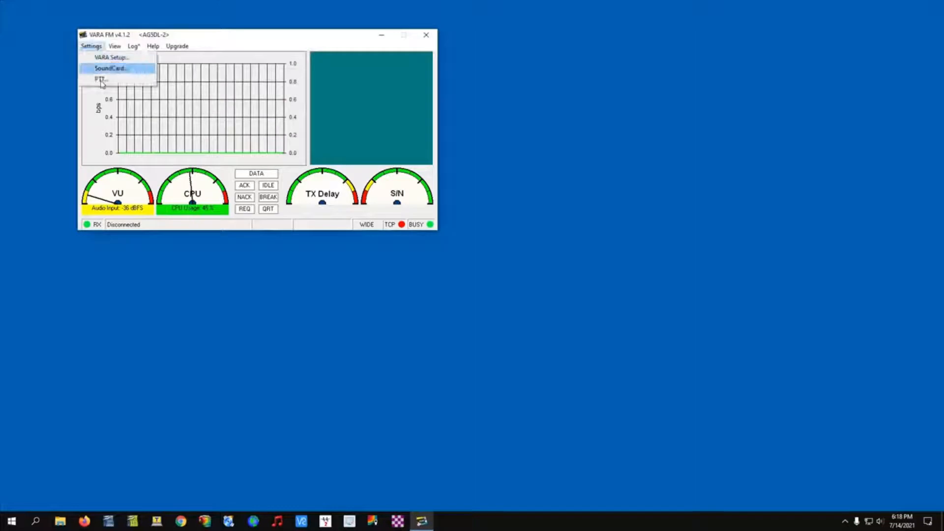
{"action": "left_click", "coordinate": [101, 79]}
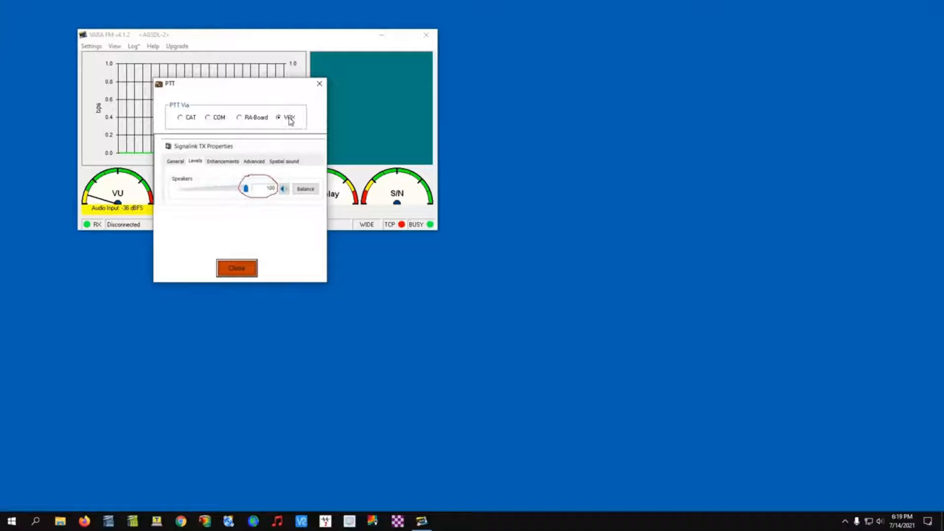
{"action": "left_click", "coordinate": [241, 121]}
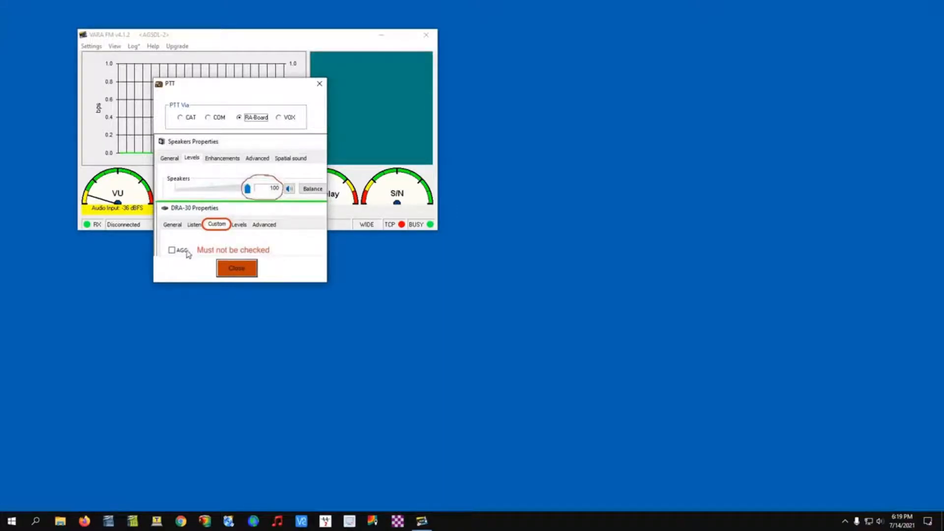
{"action": "left_click", "coordinate": [241, 269]}
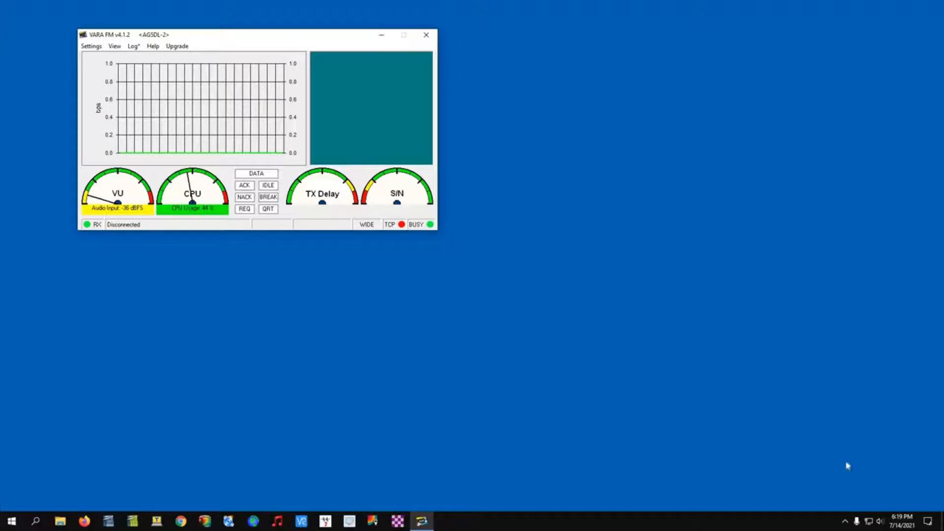
Step: Open the Windows Sound settings and bring up the properties of the DRA PnP recording device
{"action": "right_click", "coordinate": [881, 523]}
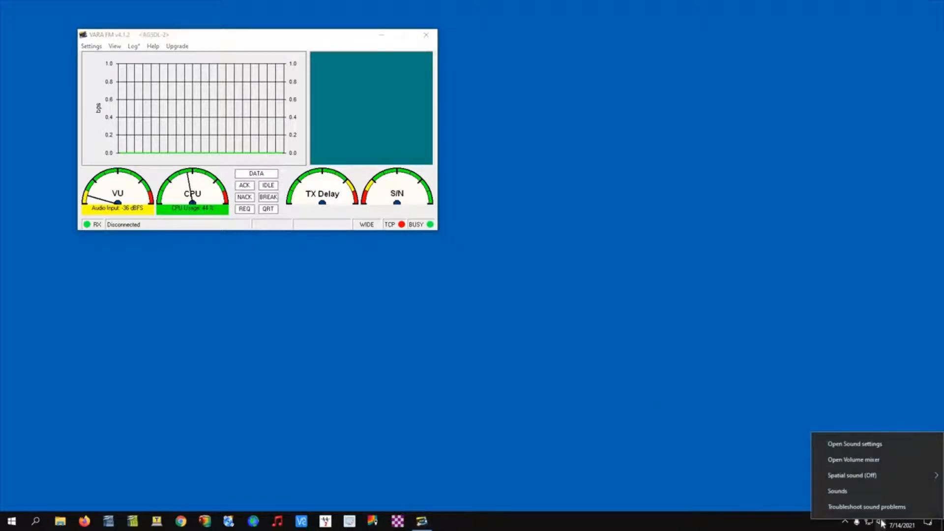
{"action": "left_click", "coordinate": [726, 450]}
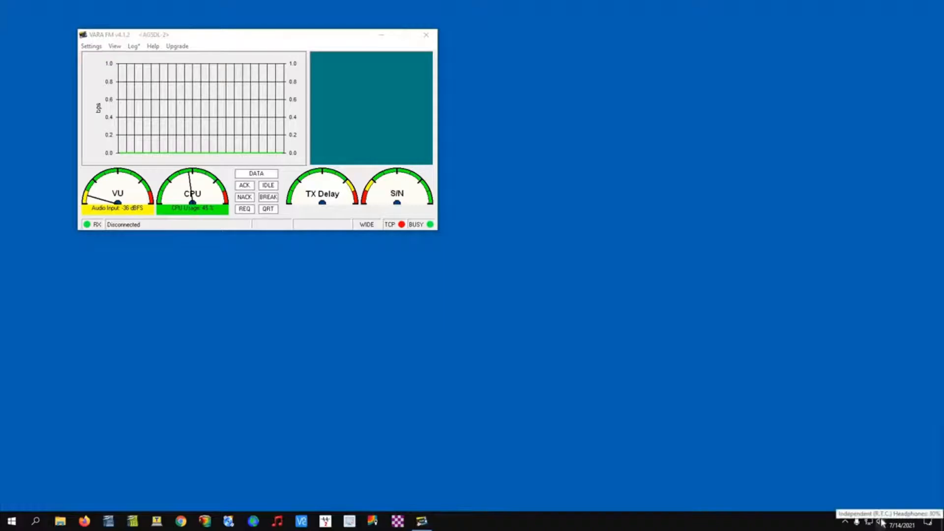
{"action": "right_click", "coordinate": [881, 523]}
{"action": "left_click", "coordinate": [877, 496]}
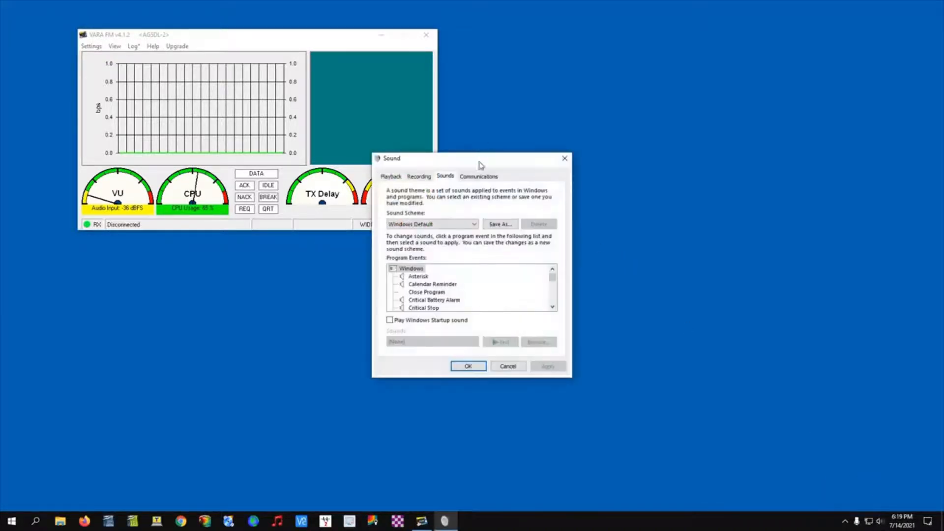
{"action": "left_click_drag", "start_coordinate": [480, 165], "coordinate": [710, 102]}
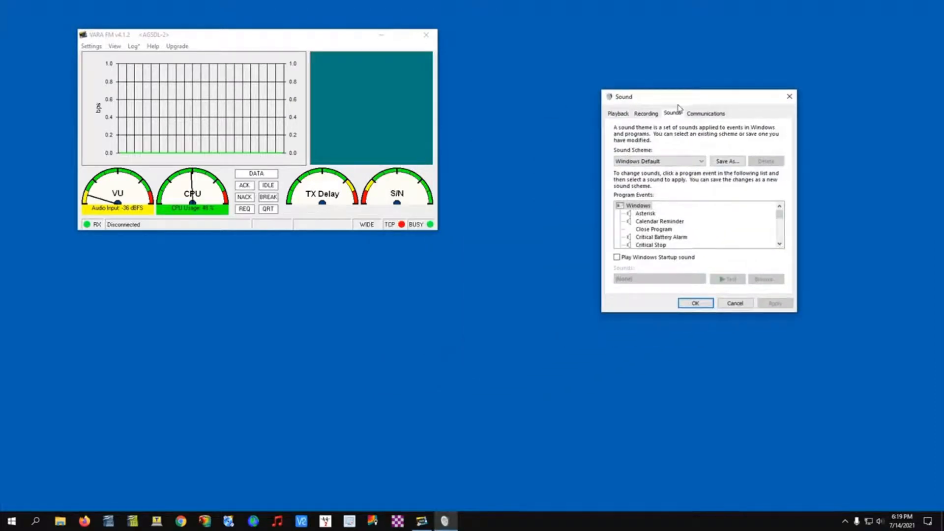
{"action": "left_click", "coordinate": [645, 114]}
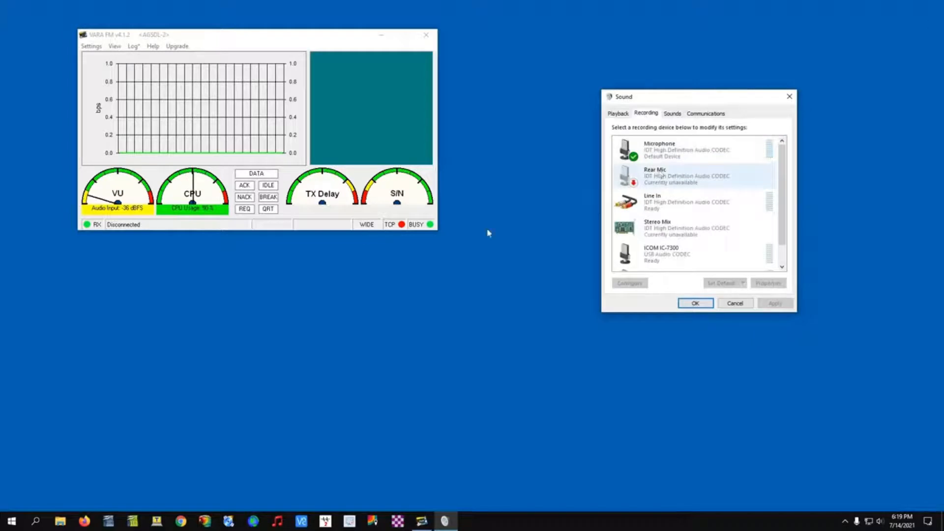
{"action": "scroll", "coordinate": [693, 188], "scroll_direction": "down", "scroll_amount": 1}
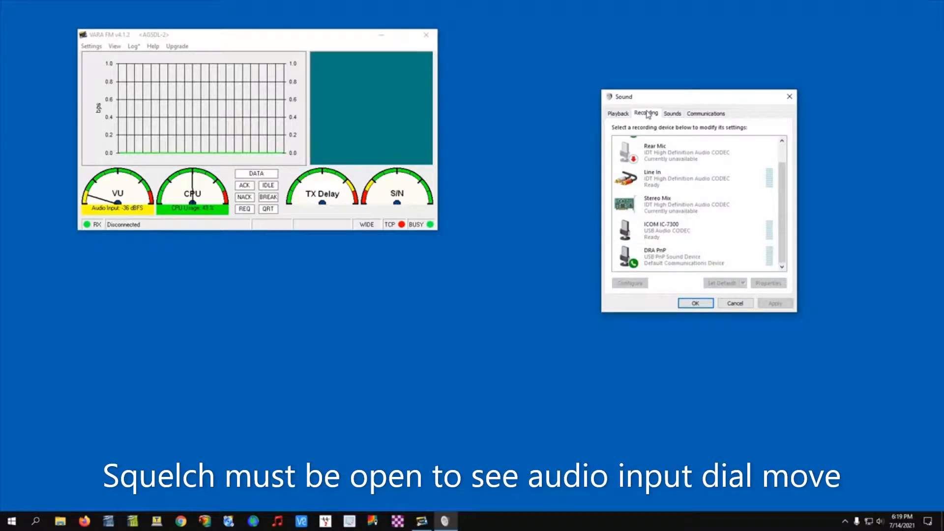
{"action": "right_click", "coordinate": [675, 254]}
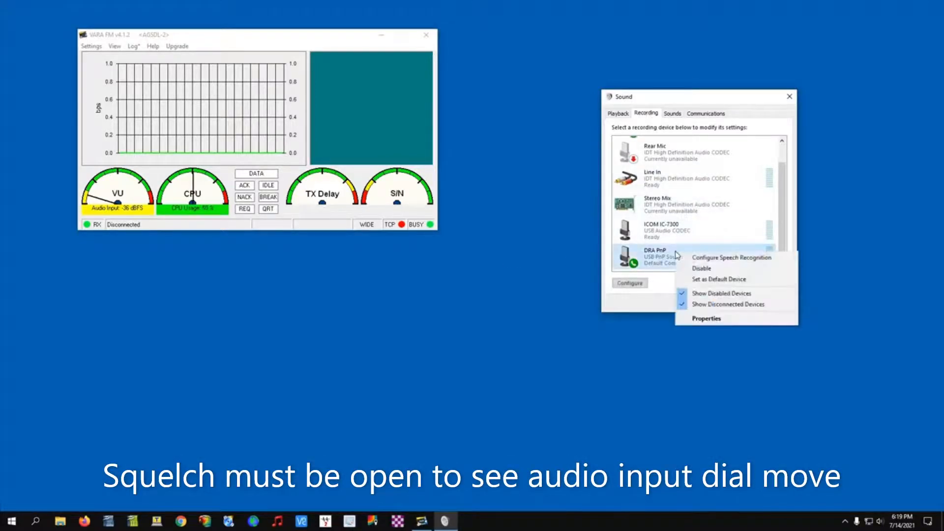
{"action": "left_click", "coordinate": [710, 319]}
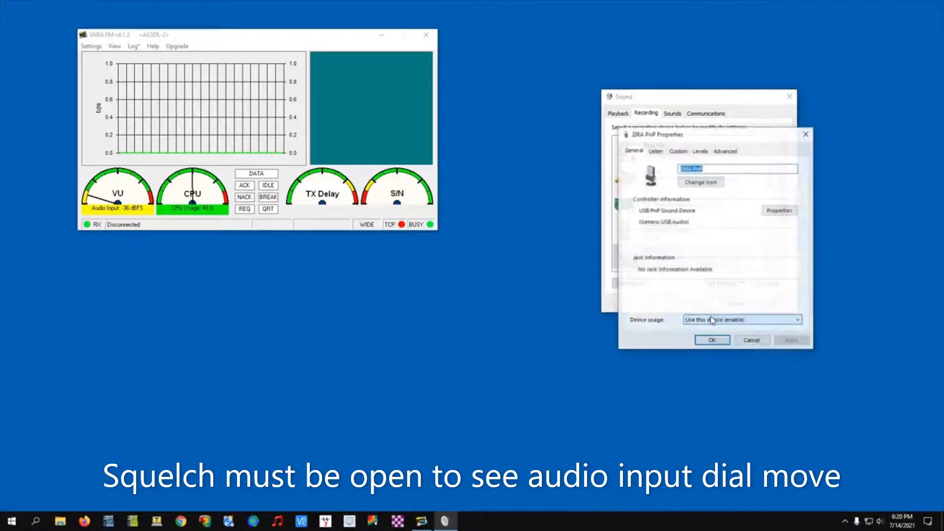
Step: Check the AGC setting of the DRA PnP recording device, raise its microphone level to 100 and accept the properties
{"action": "left_click", "coordinate": [681, 151]}
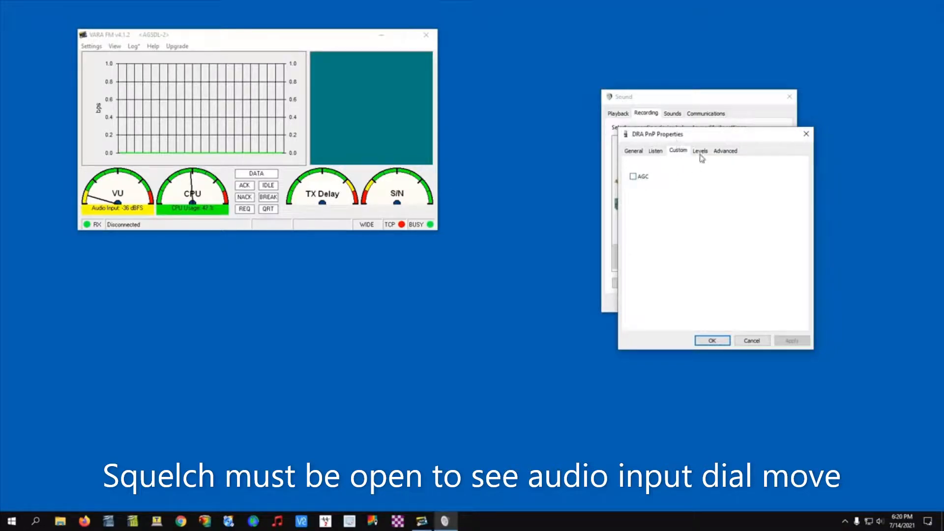
{"action": "left_click", "coordinate": [701, 151]}
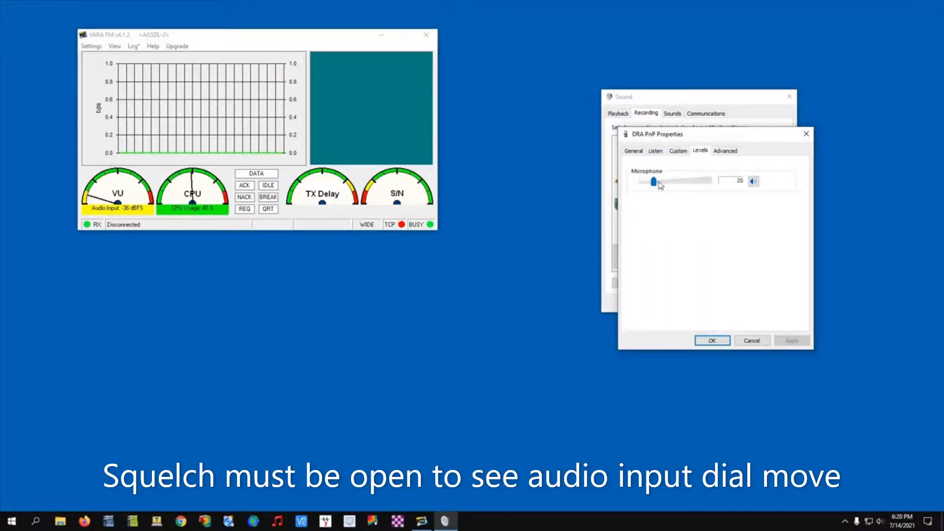
{"action": "left_click_drag", "start_coordinate": [654, 182], "coordinate": [691, 194]}
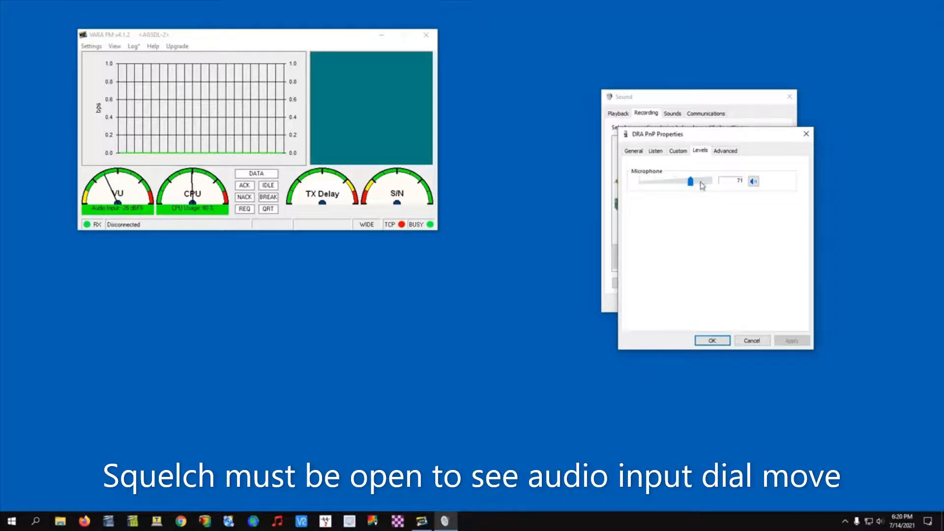
{"action": "left_click_drag", "start_coordinate": [690, 182], "coordinate": [728, 189]}
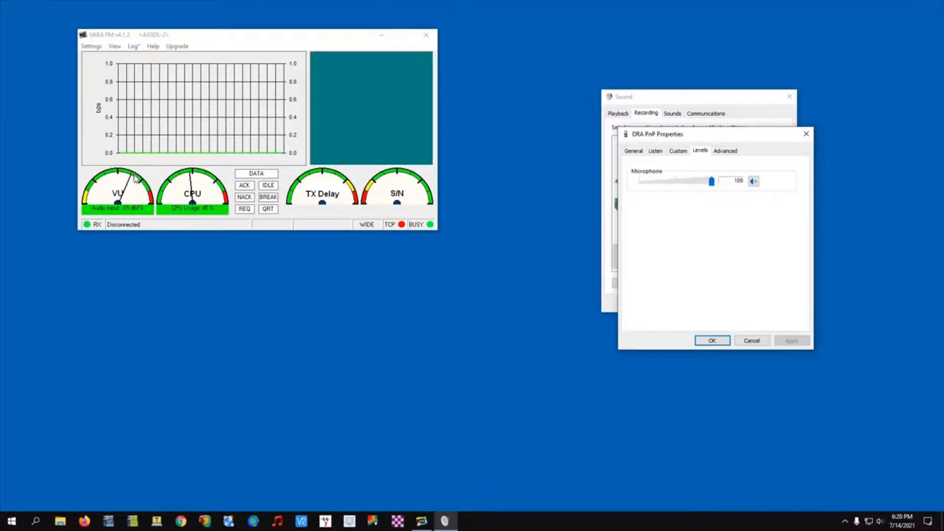
{"action": "left_click", "coordinate": [712, 341]}
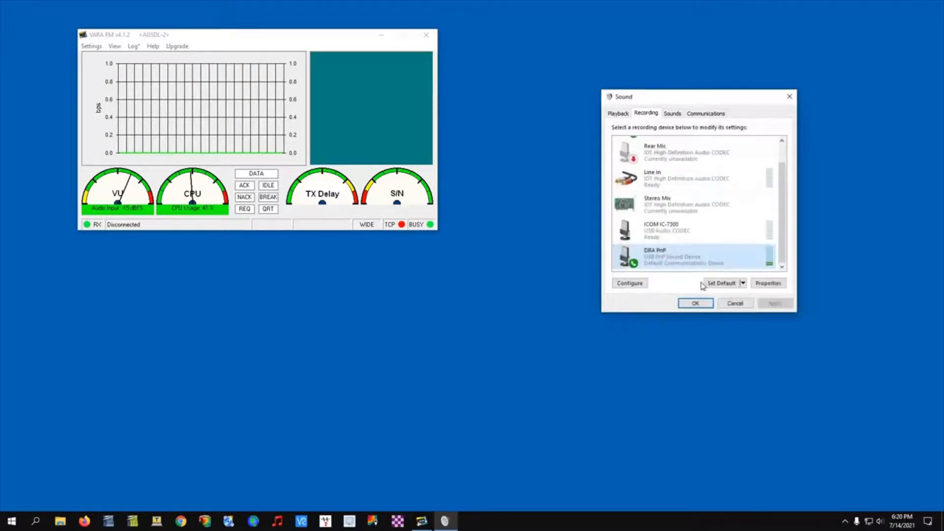
Step: Open the DRA PnP playback device's properties and examine its spatial sound, default format, enhancements and speaker level
{"action": "left_click", "coordinate": [618, 113]}
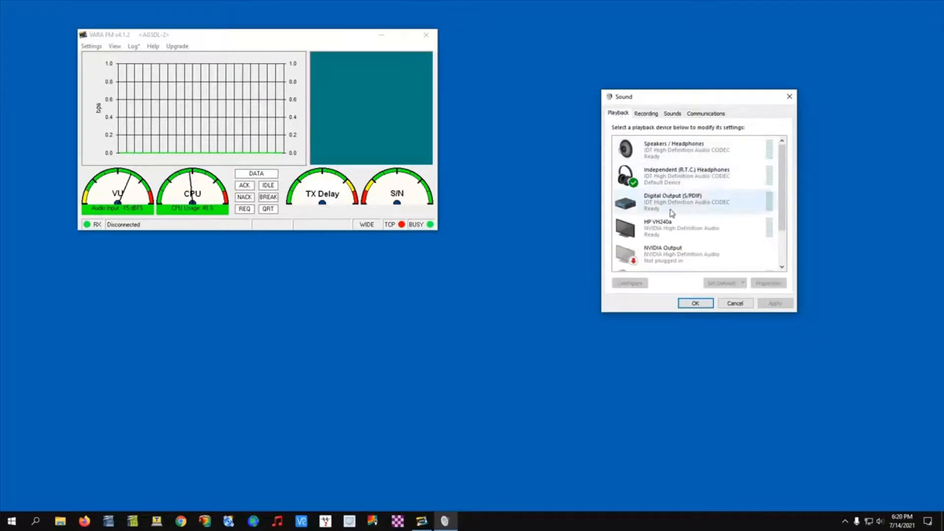
{"action": "scroll", "coordinate": [671, 212], "scroll_direction": "down", "scroll_amount": 2}
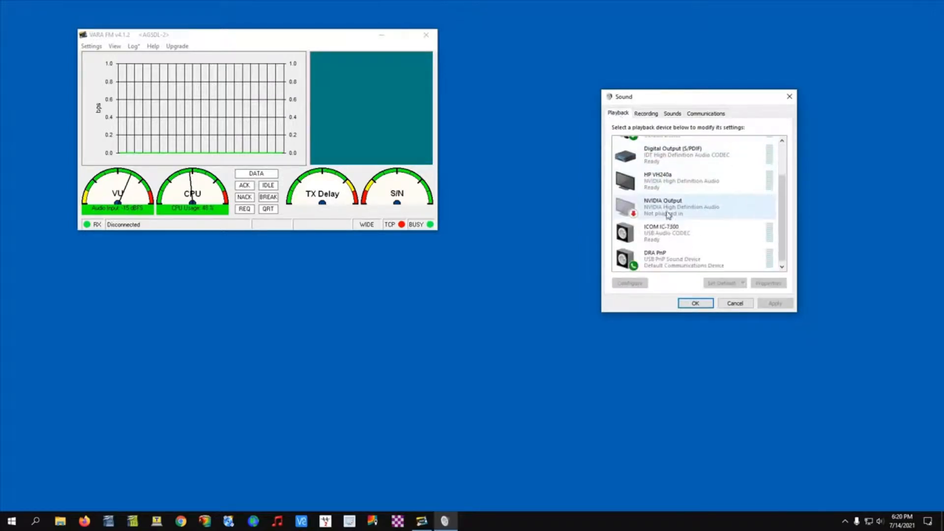
{"action": "right_click", "coordinate": [678, 255]}
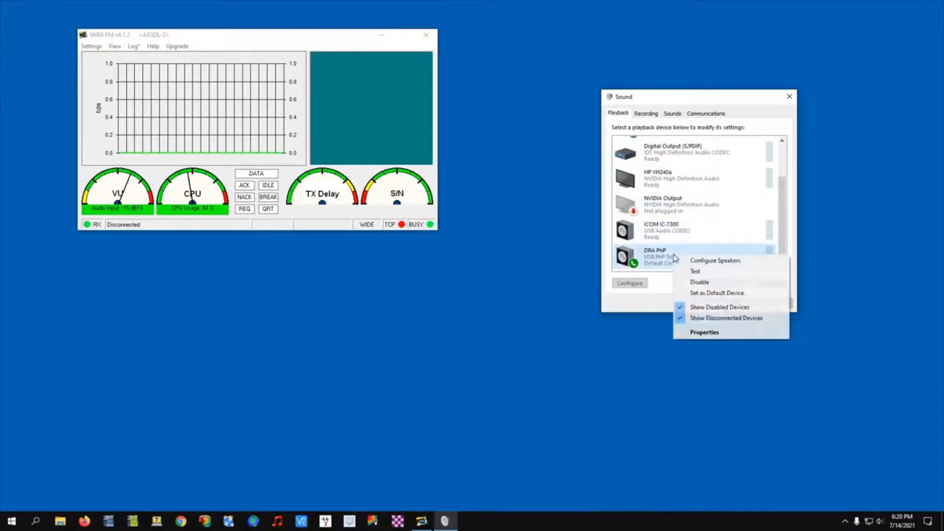
{"action": "left_click", "coordinate": [712, 333]}
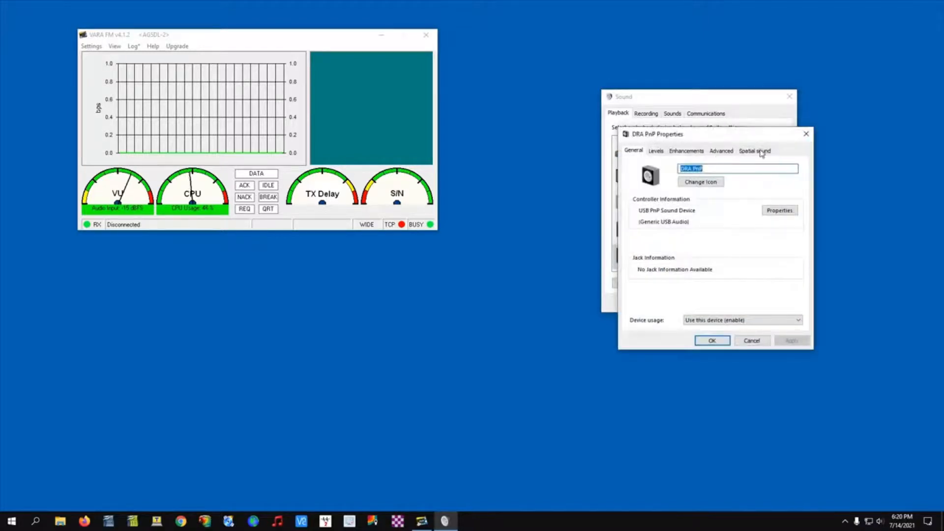
{"action": "left_click", "coordinate": [762, 154]}
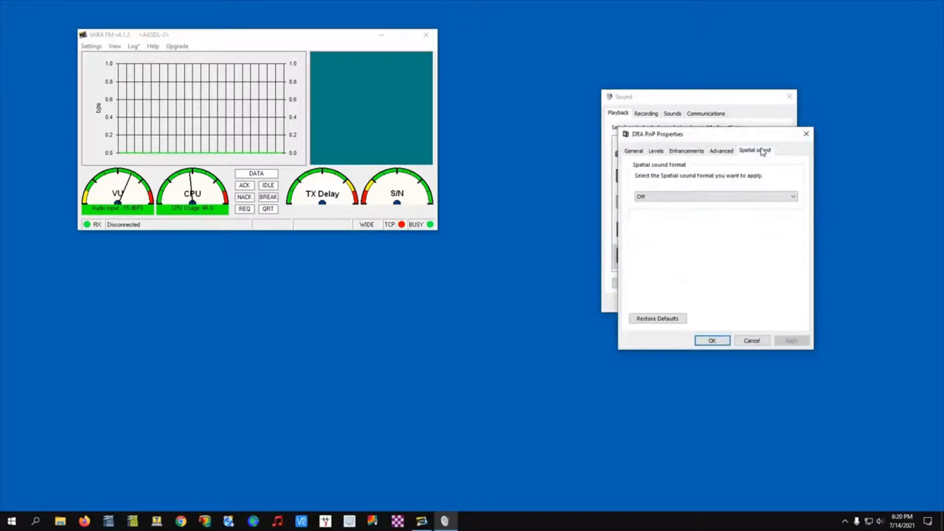
{"action": "left_click", "coordinate": [723, 153]}
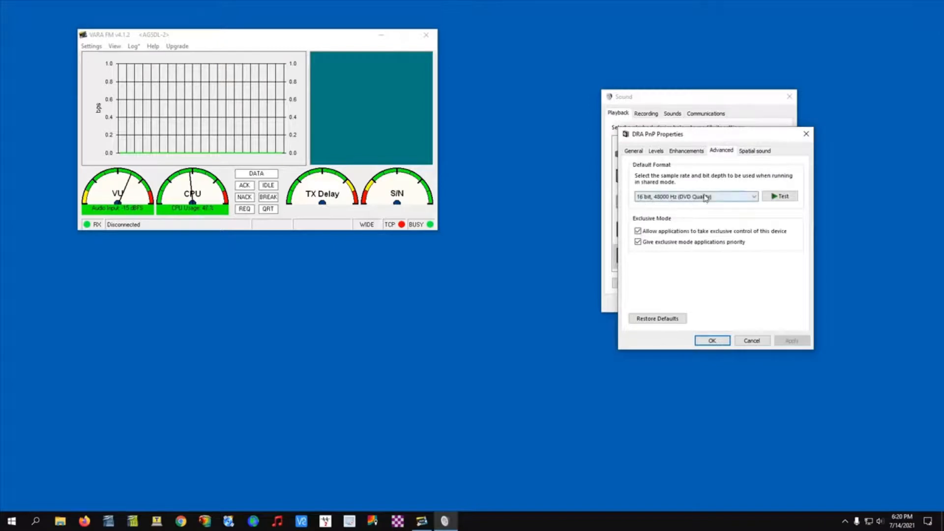
{"action": "left_click", "coordinate": [687, 152]}
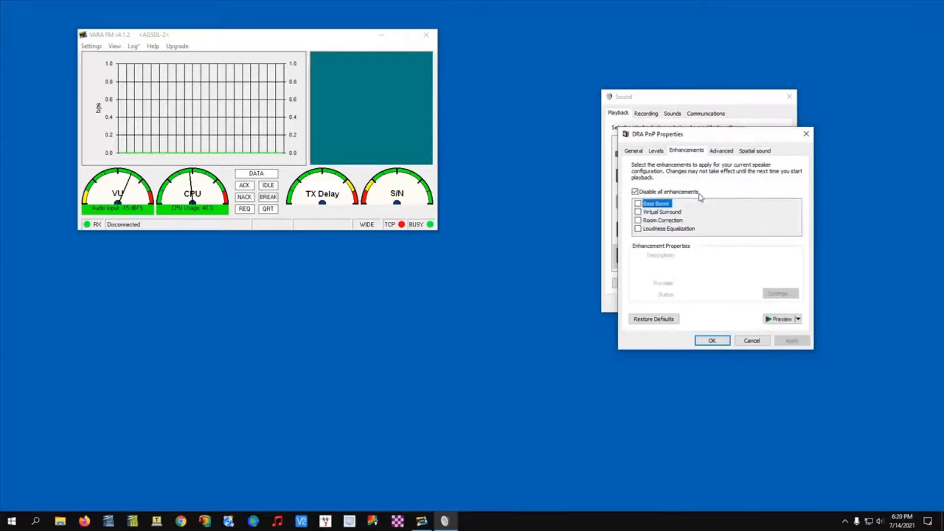
{"action": "left_click", "coordinate": [657, 152]}
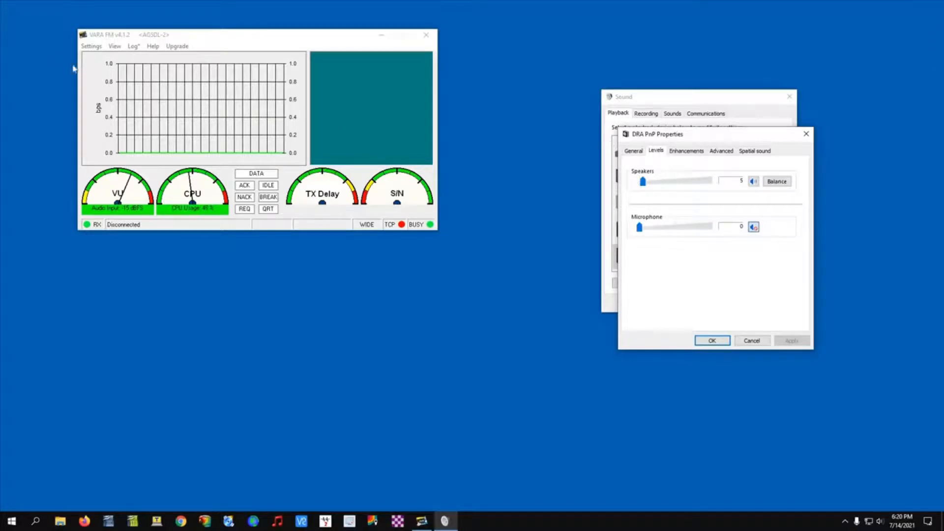
Step: Open VARA FM's sound card settings and run a drive level calibration connecting with station W5RGV-11
{"action": "left_click", "coordinate": [91, 48]}
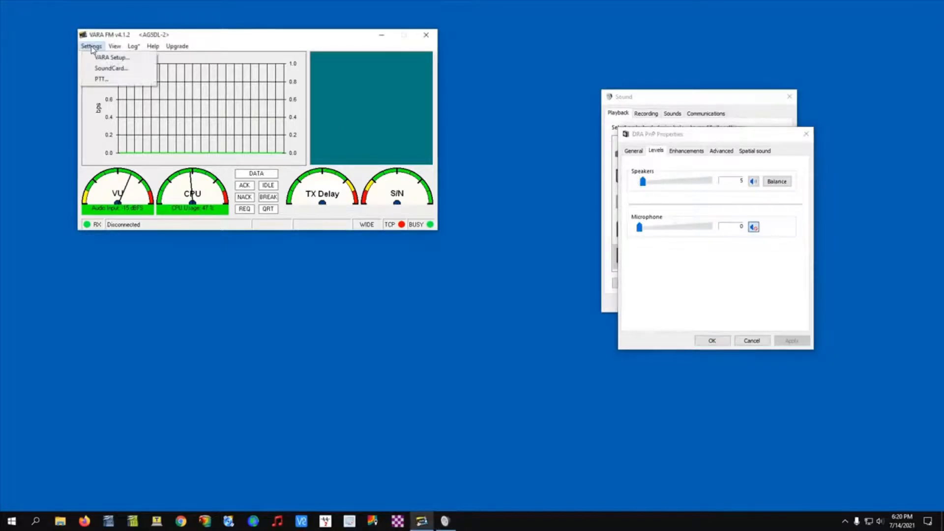
{"action": "left_click", "coordinate": [105, 71]}
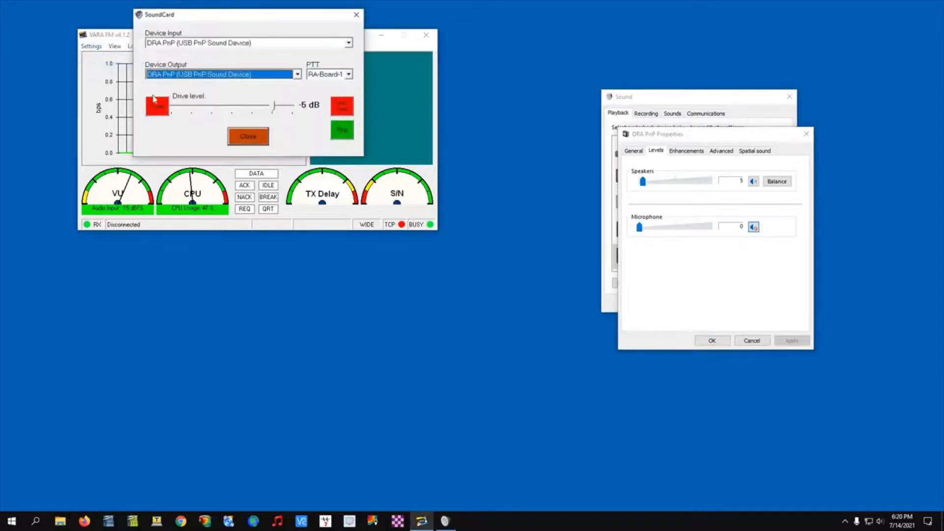
{"action": "left_click", "coordinate": [338, 109]}
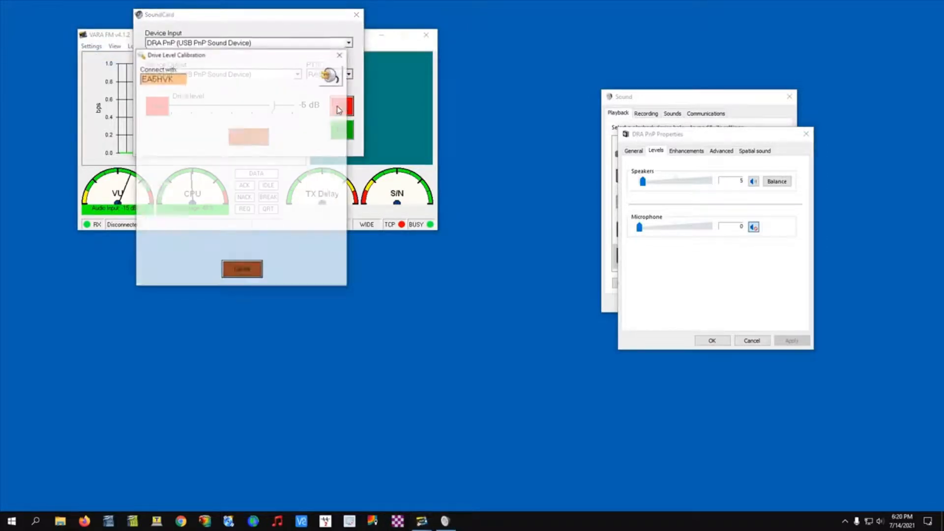
{"action": "left_click_drag", "start_coordinate": [180, 78], "coordinate": [140, 79]}
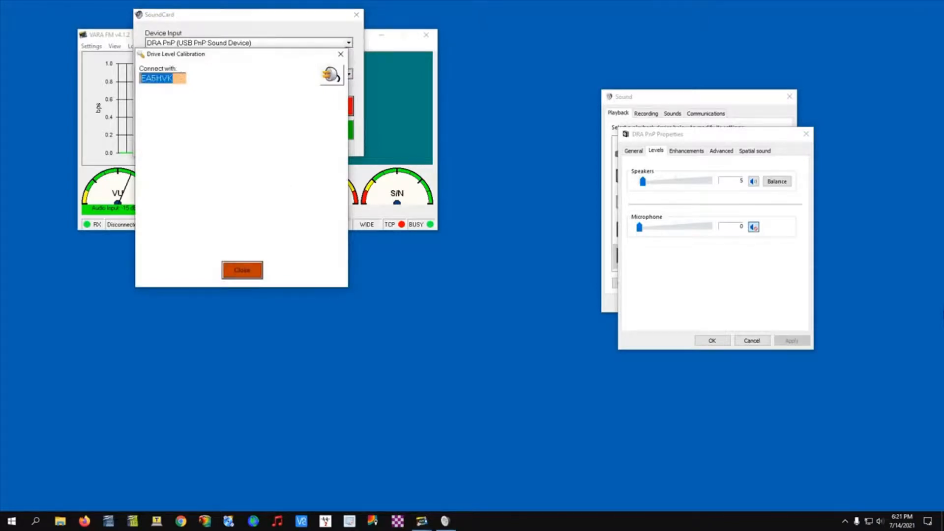
{"action": "type", "text": "W6"}
{"action": "type", "text": "RGV-11"}
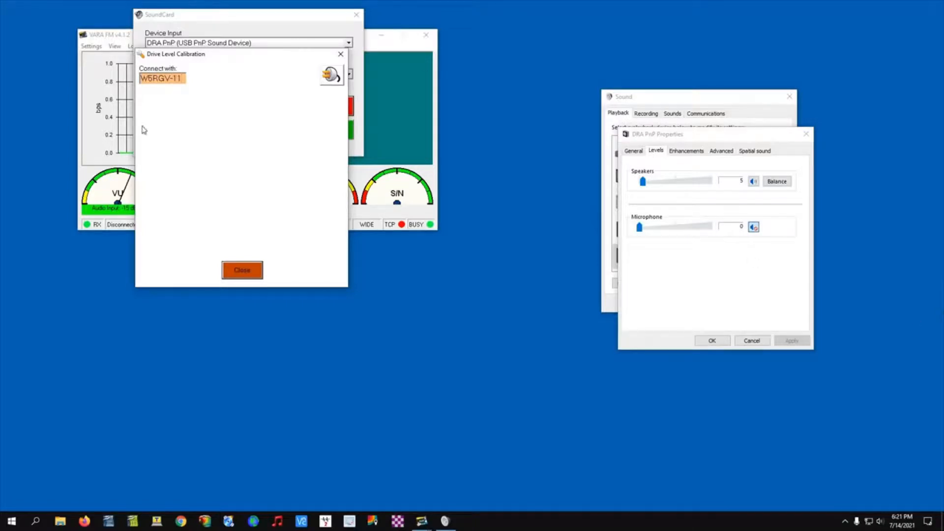
{"action": "left_click", "coordinate": [331, 77]}
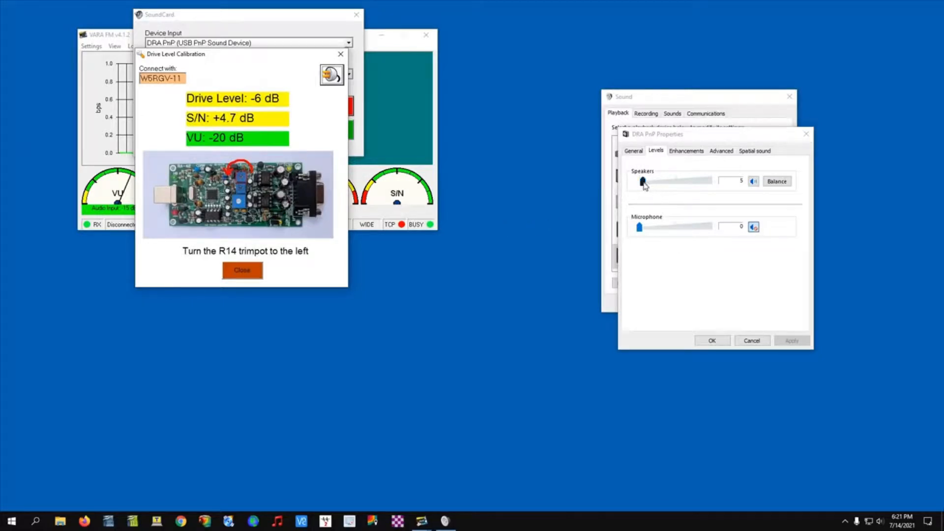
Step: Set the DRA PnP speaker level to 7 and rerun the drive level calibration with the same station
{"action": "mouse_move", "coordinate": [644, 186]}
{"action": "left_mouse_down"}
{"action": "mouse_move", "coordinate": [689, 186]}
{"action": "mouse_move", "coordinate": [647, 192]}
{"action": "left_mouse_up"}
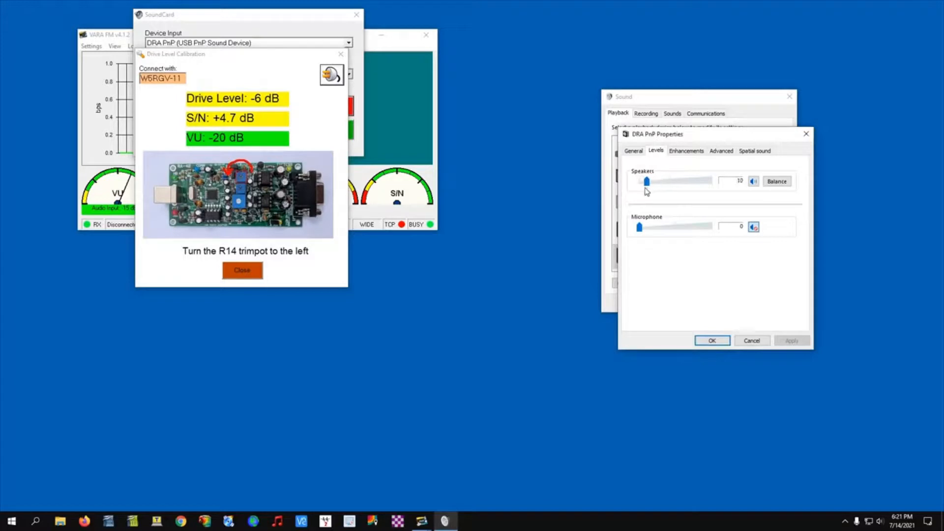
{"action": "key", "text": "Left"}
{"action": "key", "text": "Left"}
{"action": "key", "text": "Left"}
{"action": "left_click", "coordinate": [339, 78]}
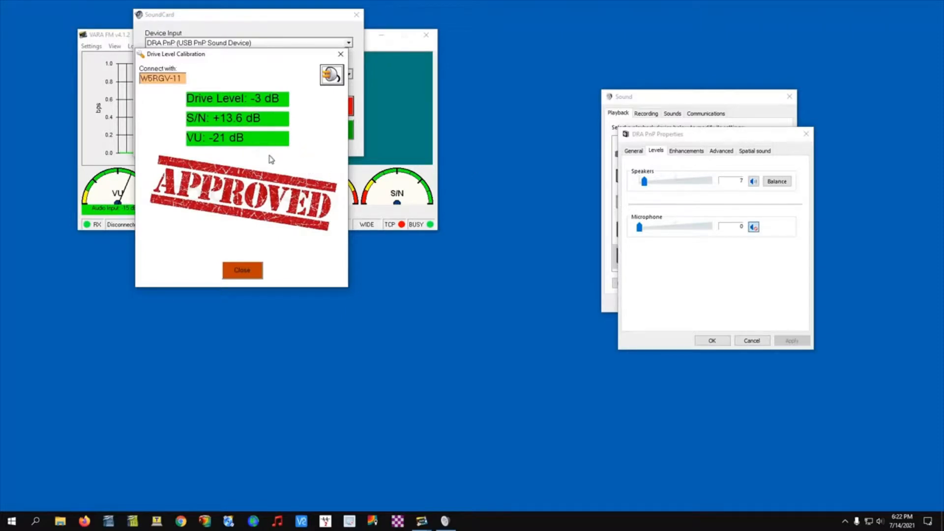
Step: Close the calibration and sound card windows, accept the DRA PnP properties and Windows Sound settings, and exit VARA FM
{"action": "left_click", "coordinate": [245, 274]}
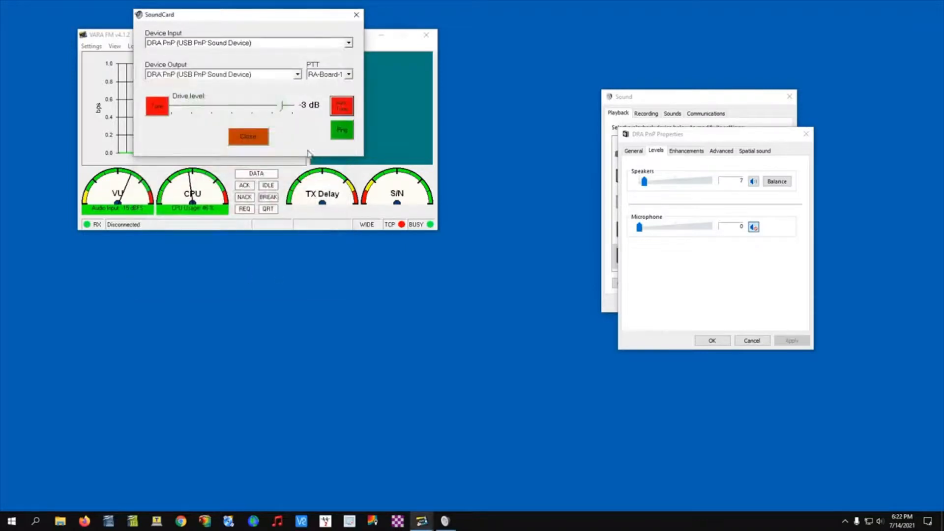
{"action": "left_click", "coordinate": [240, 141]}
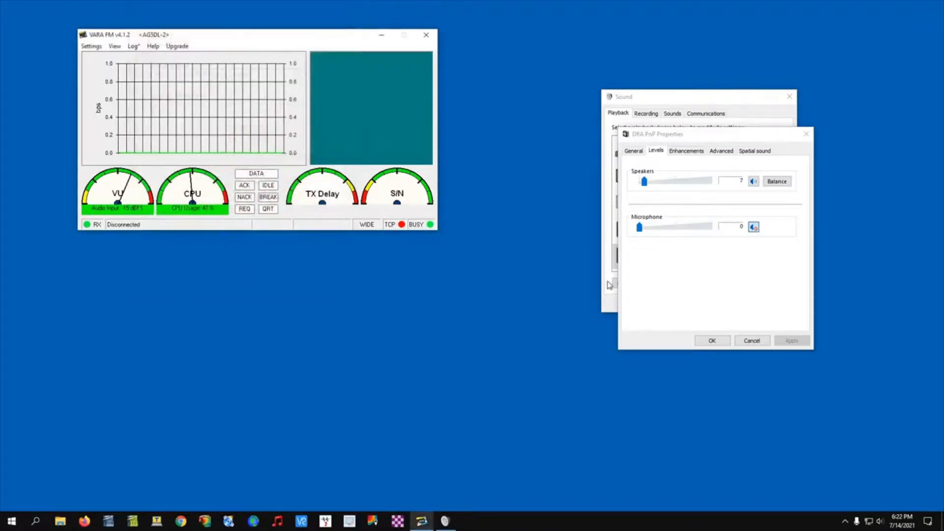
{"action": "left_click", "coordinate": [716, 344]}
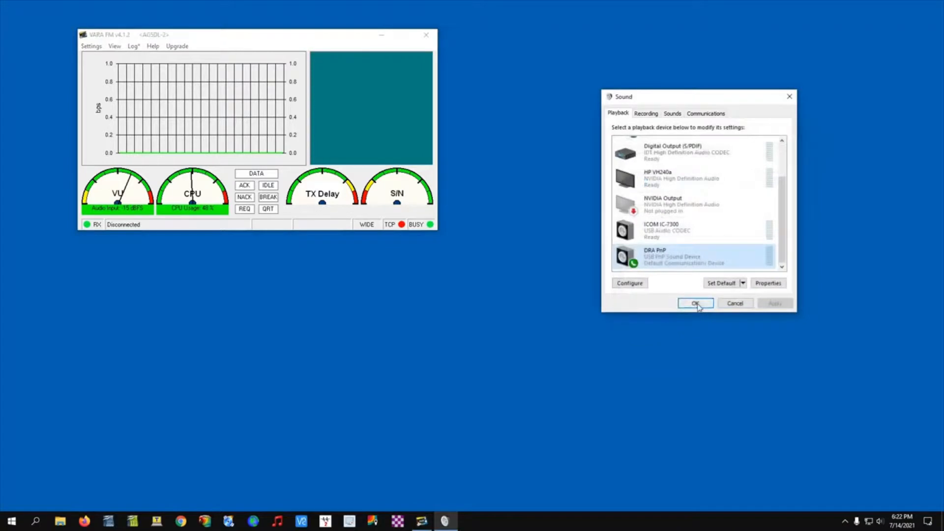
{"action": "left_click", "coordinate": [696, 304]}
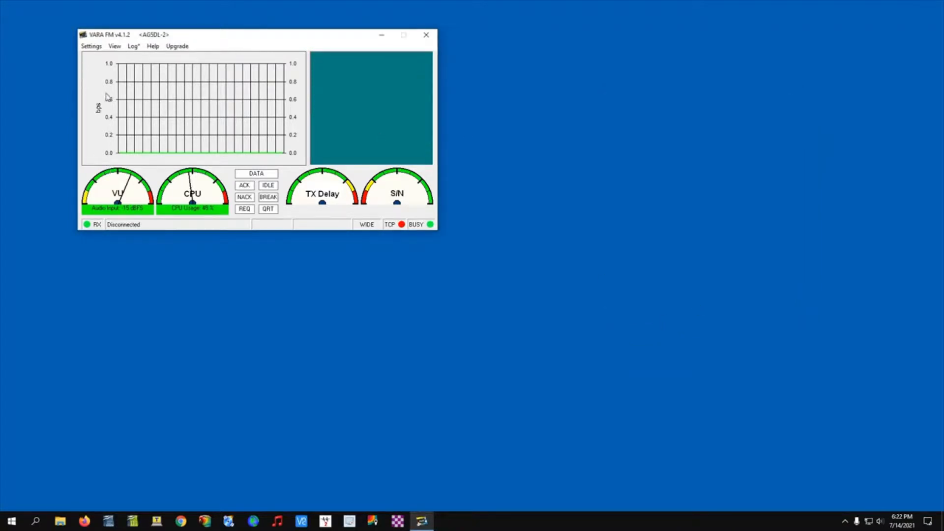
{"action": "left_click", "coordinate": [427, 36]}
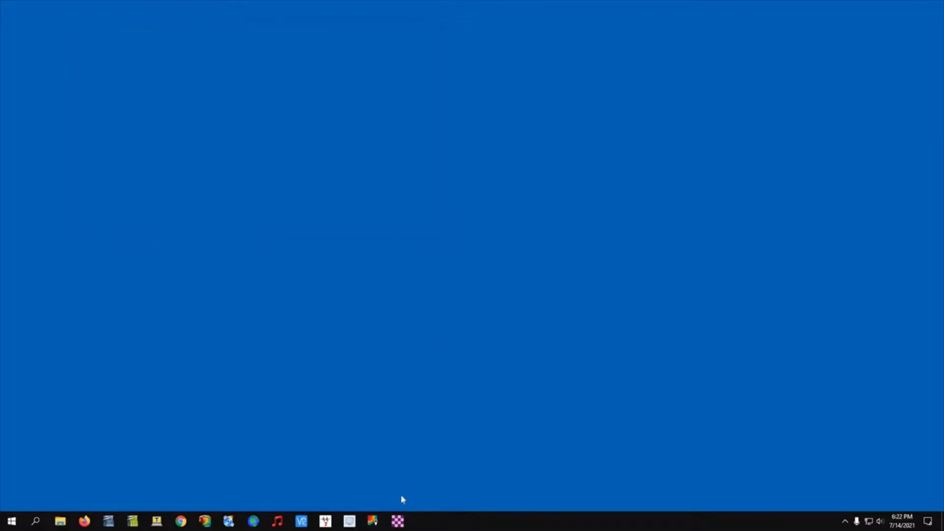
Step: Launch Winlink Express, move its window clear of the VARA FM area, and choose Vara FM Winlink as the session type
{"action": "left_click", "coordinate": [401, 523]}
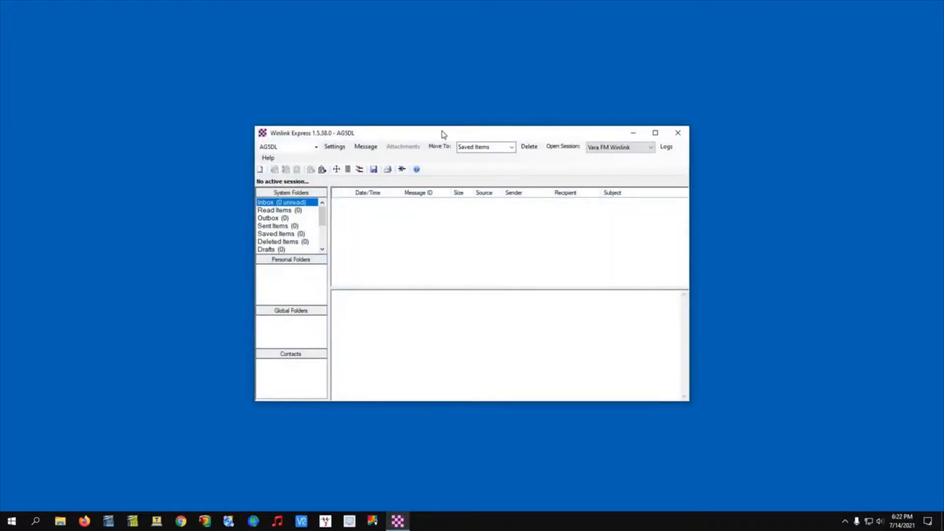
{"action": "left_click_drag", "start_coordinate": [443, 133], "coordinate": [633, 53]}
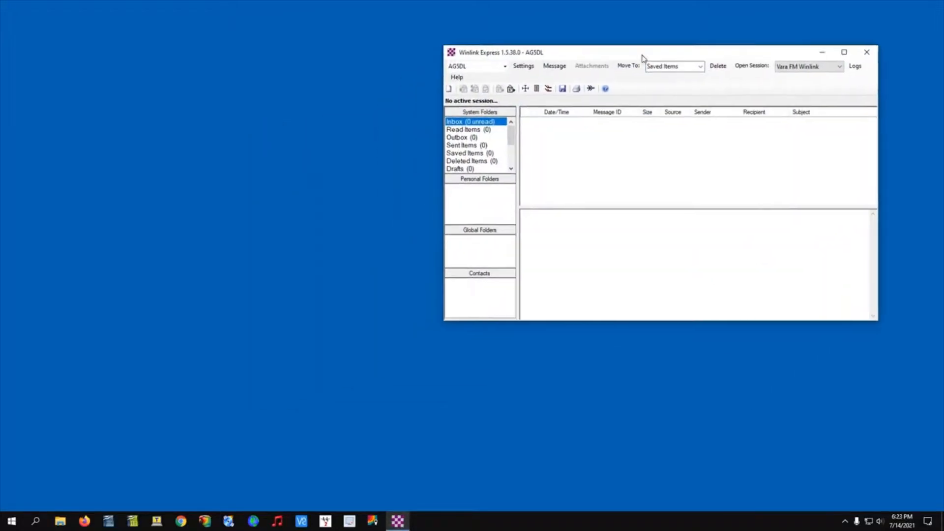
{"action": "left_click", "coordinate": [841, 67]}
{"action": "scroll", "coordinate": [808, 118], "scroll_direction": "up", "scroll_amount": 3}
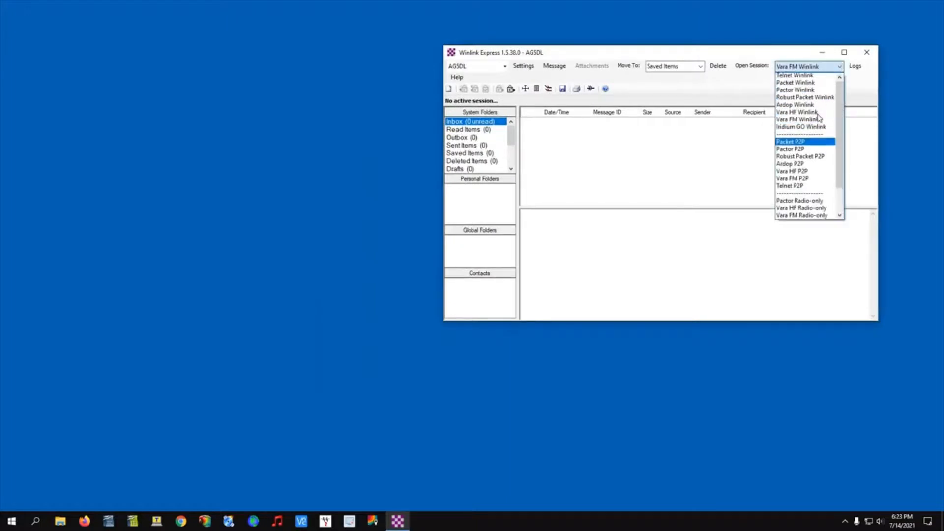
{"action": "scroll", "coordinate": [811, 182], "scroll_direction": "down", "scroll_amount": 2}
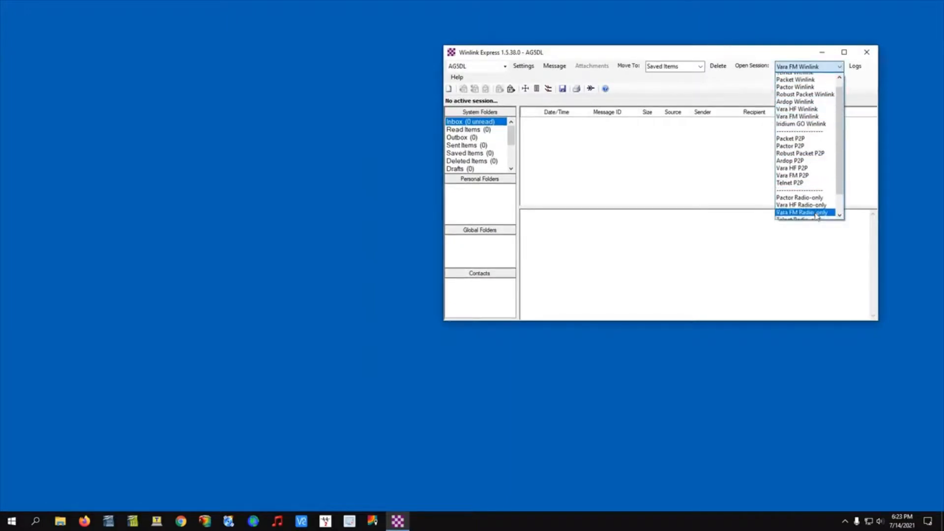
{"action": "left_click_drag", "start_coordinate": [839, 124], "coordinate": [840, 96]}
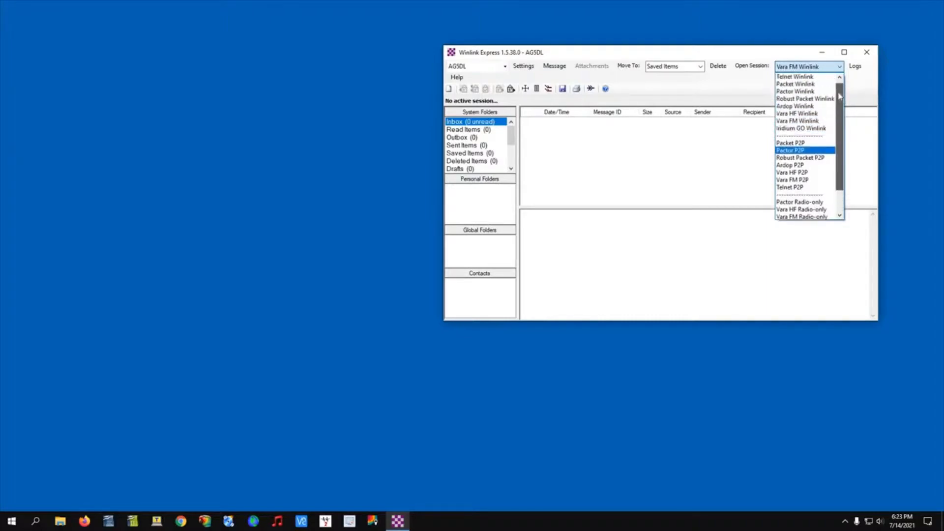
{"action": "left_click", "coordinate": [788, 121]}
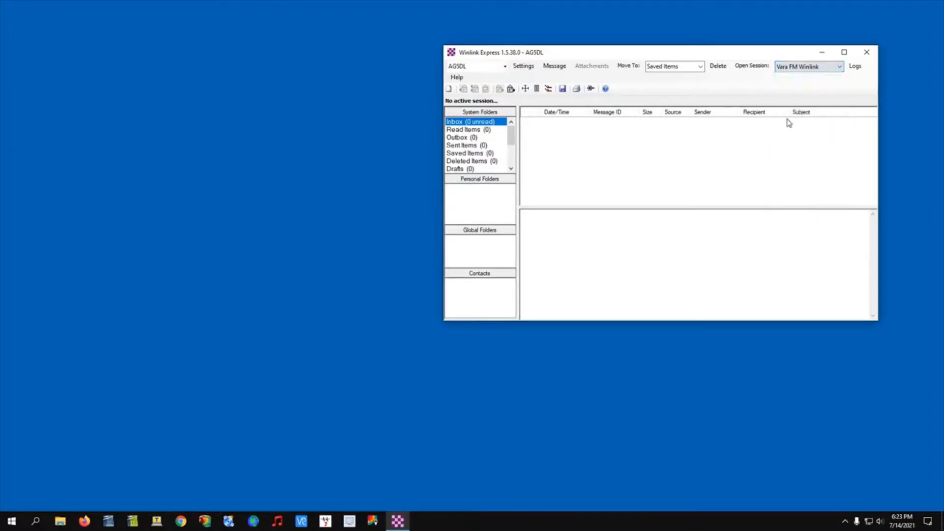
Step: Open the Vara FM Winlink session, move its window over the Winlink Express window, and bring the VARA FM modem window into view
{"action": "left_click", "coordinate": [750, 66]}
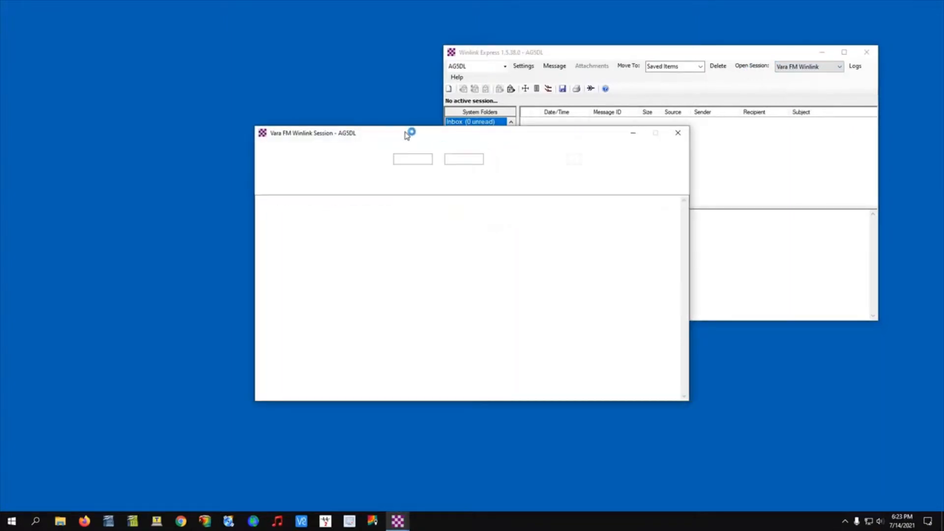
{"action": "left_click_drag", "start_coordinate": [410, 139], "coordinate": [599, 141]}
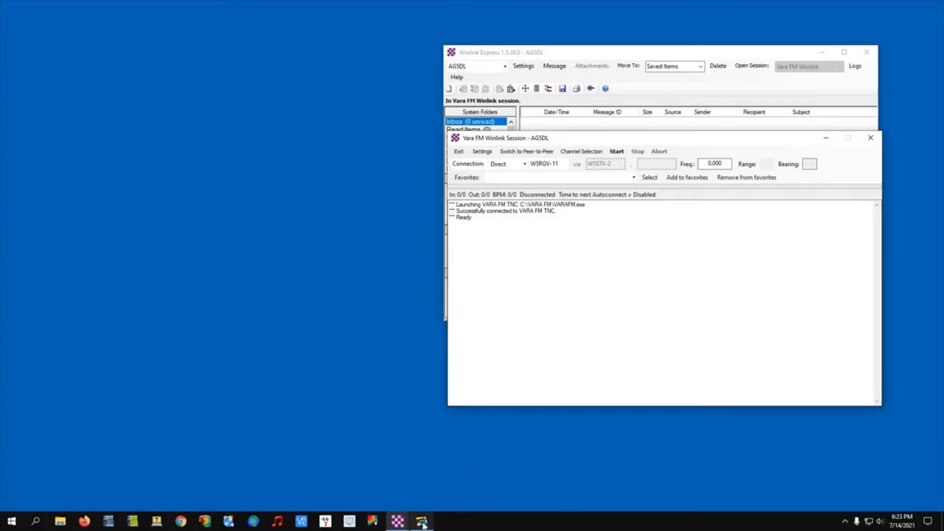
{"action": "mouse_move", "coordinate": [423, 525]}
{"action": "left_click", "coordinate": [422, 470]}
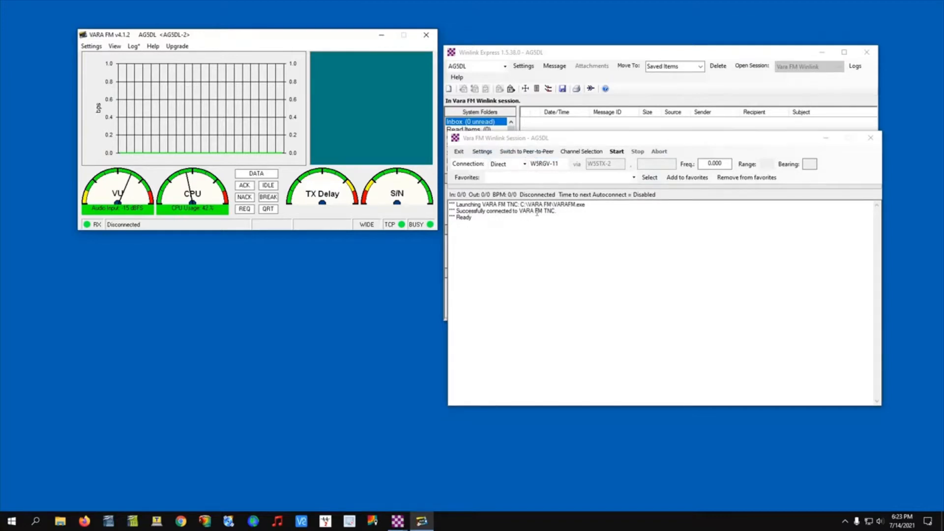
Step: Examine the session's Vara TNC setup for host address, command port, modem location and automatic launch, leaving the settings as they are
{"action": "left_click", "coordinate": [480, 153]}
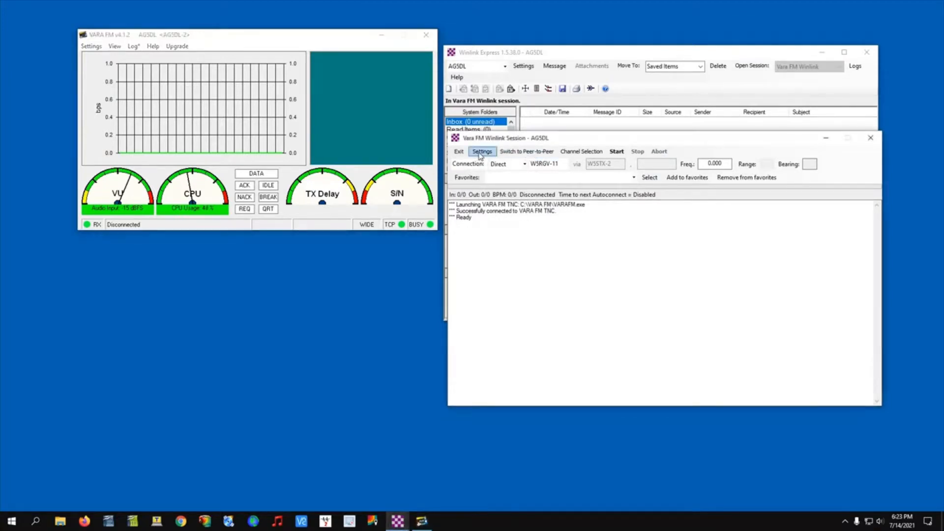
{"action": "left_click", "coordinate": [482, 152]}
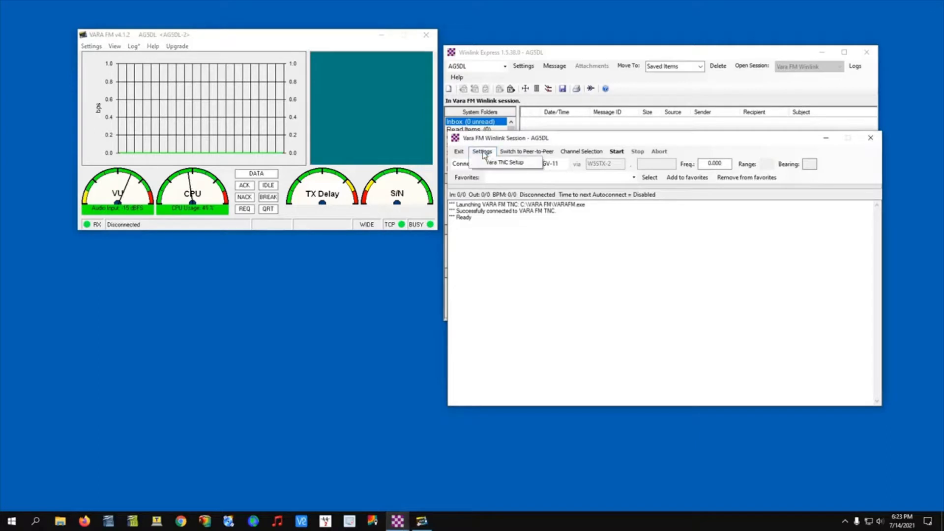
{"action": "left_click", "coordinate": [502, 163]}
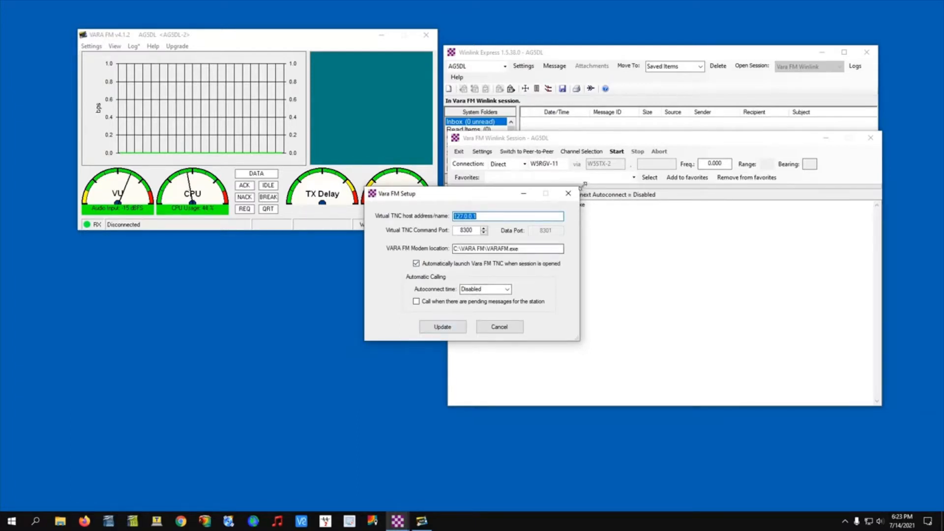
{"action": "left_click", "coordinate": [569, 193]}
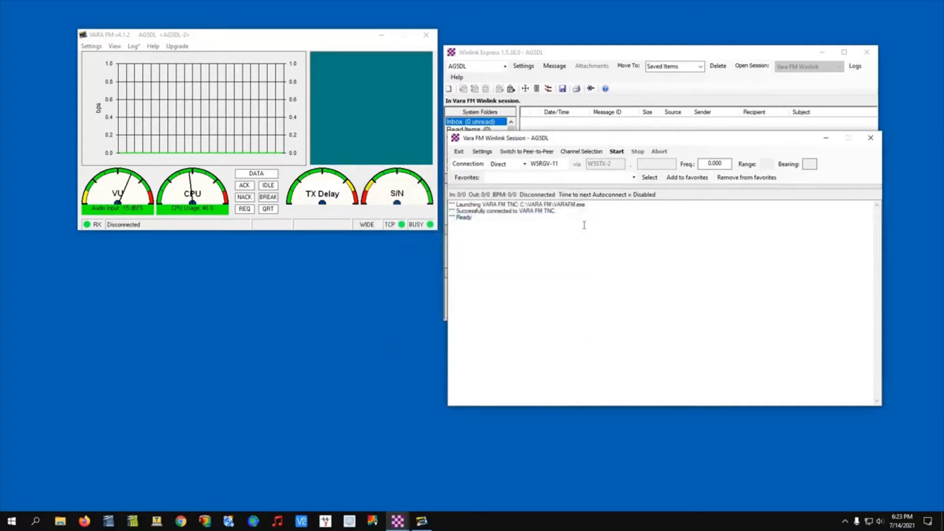
Step: Move the VARA FM window away from the session window and start a Direct connection to W5RGV-11
{"action": "left_click", "coordinate": [524, 164]}
{"action": "left_click", "coordinate": [525, 164]}
{"action": "left_click_drag", "start_coordinate": [270, 36], "coordinate": [207, 31]}
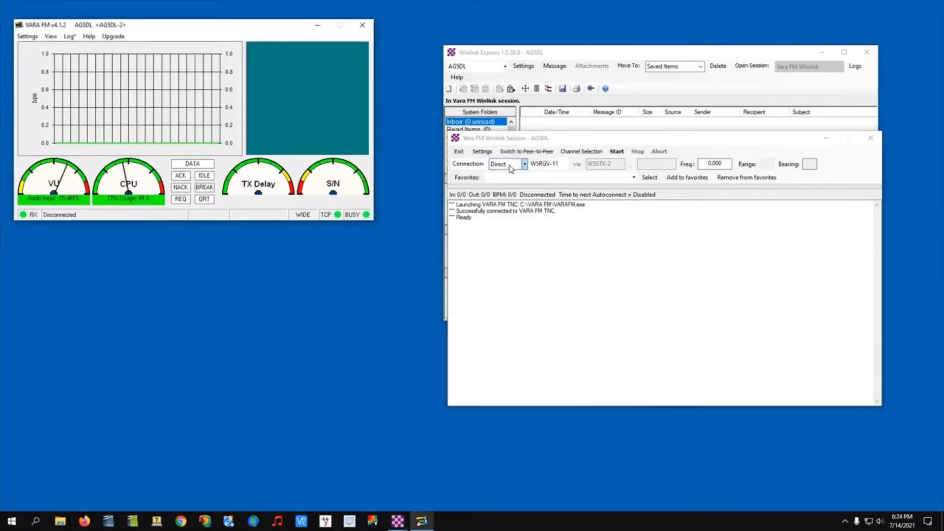
{"action": "left_click", "coordinate": [552, 164]}
{"action": "left_click", "coordinate": [559, 164]}
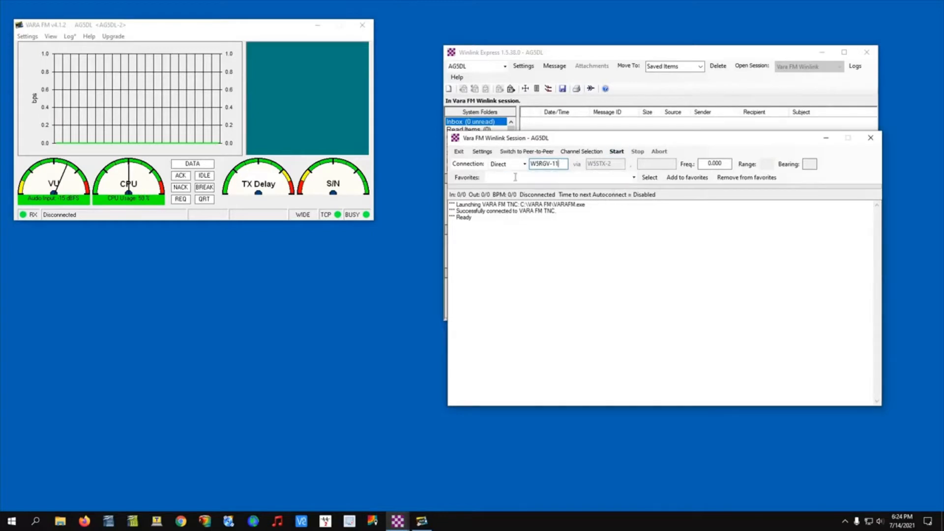
{"action": "left_click", "coordinate": [536, 166]}
{"action": "left_click", "coordinate": [616, 152]}
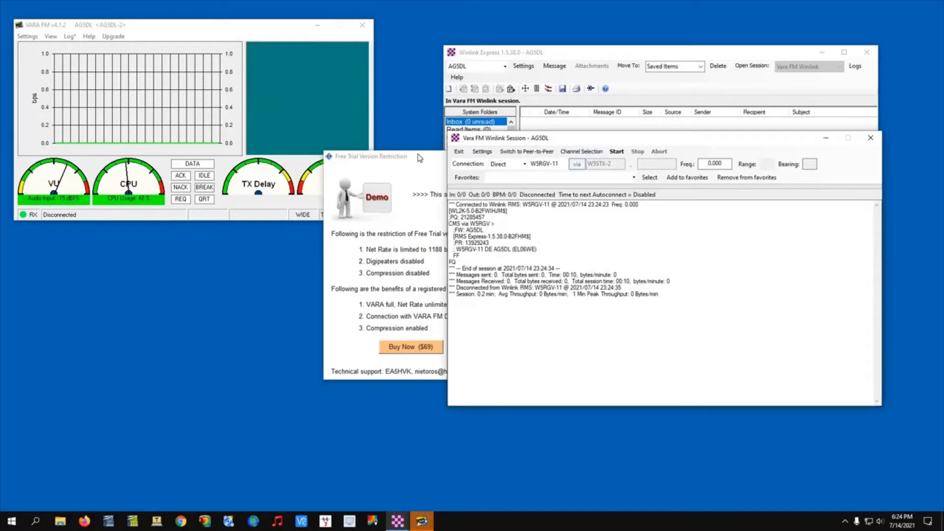
Step: Move the free trial restriction notice below the VARA FM window, read it, and close it to return to the session log
{"action": "left_click_drag", "start_coordinate": [419, 158], "coordinate": [153, 195]}
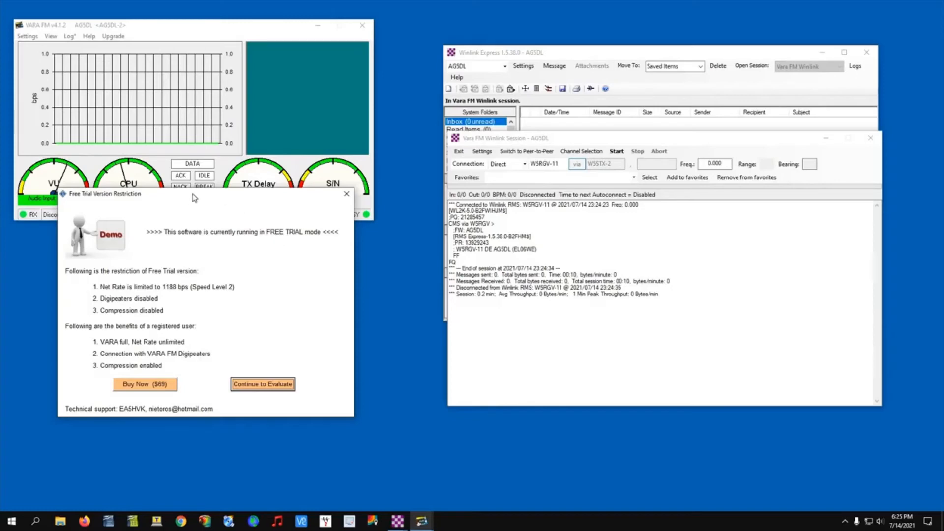
{"action": "left_click_drag", "start_coordinate": [193, 197], "coordinate": [188, 238]}
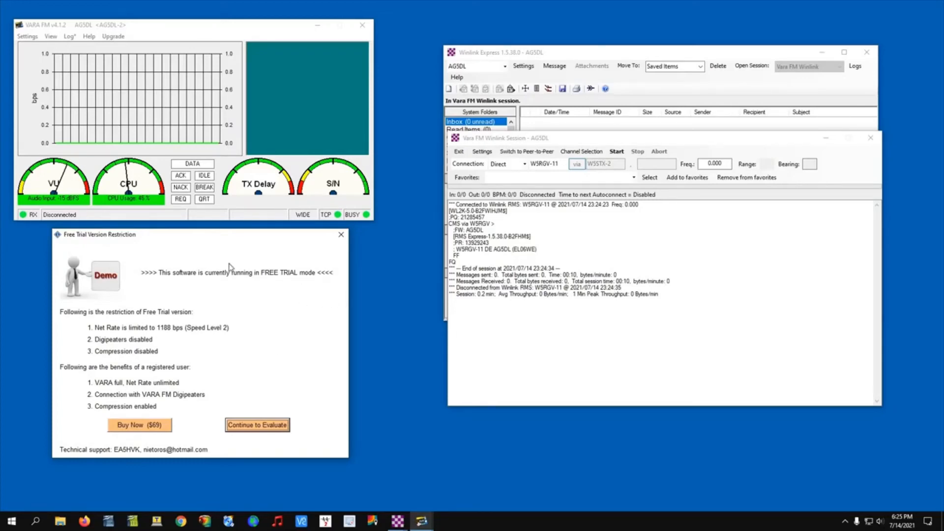
{"action": "left_click", "coordinate": [341, 235]}
{"action": "left_click", "coordinate": [572, 248]}
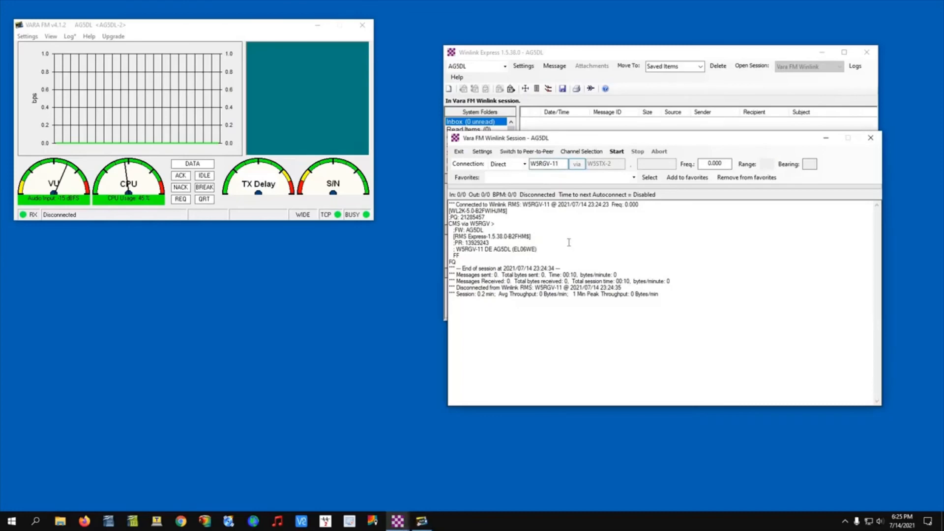